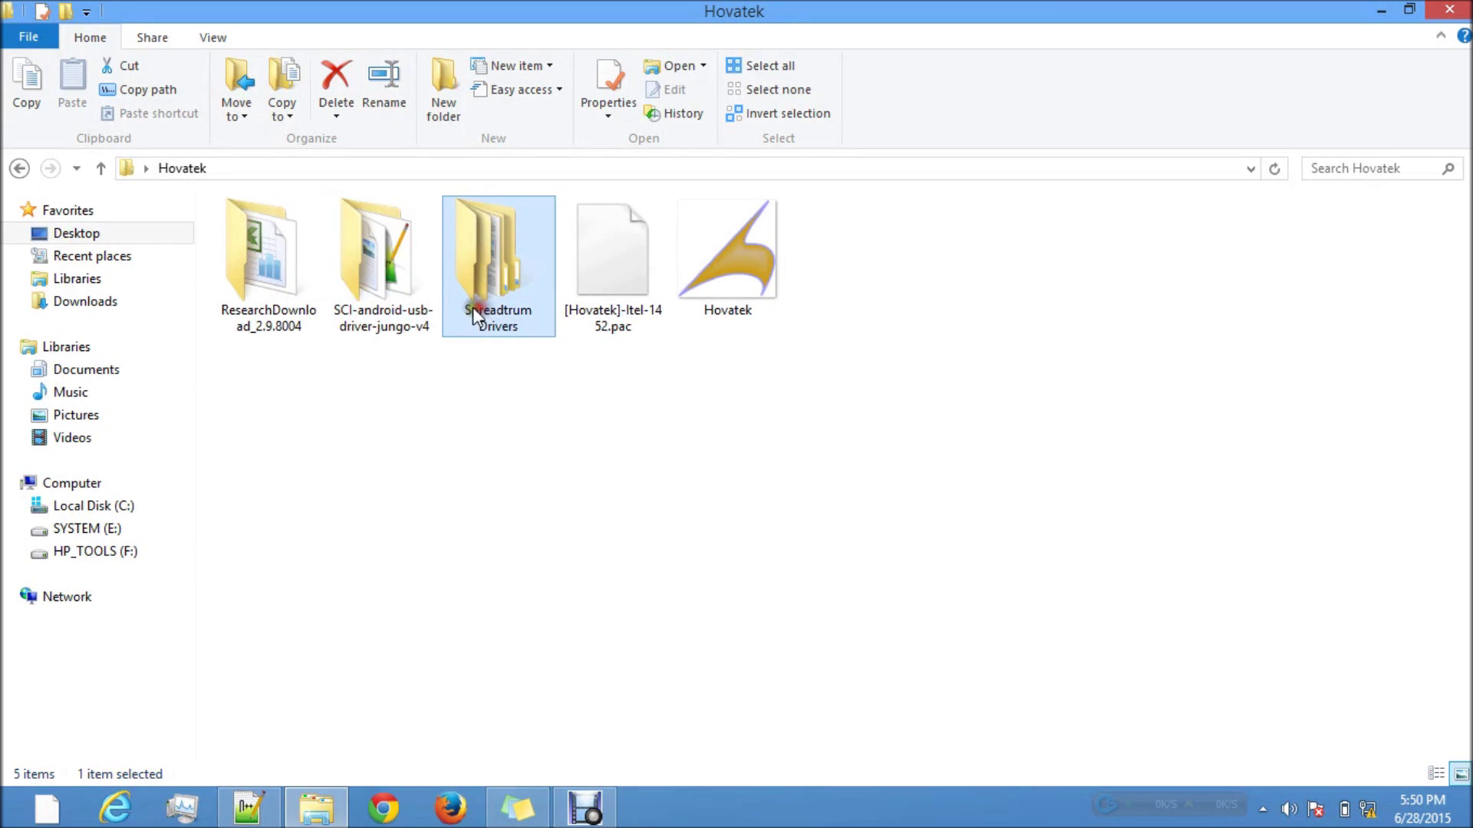
Point out the ResearchDownload_2.9.8004 folder and Itel-1452.pac, then open SCI-android-usb-driver-jungo-v4\x64
left_click(264, 313)
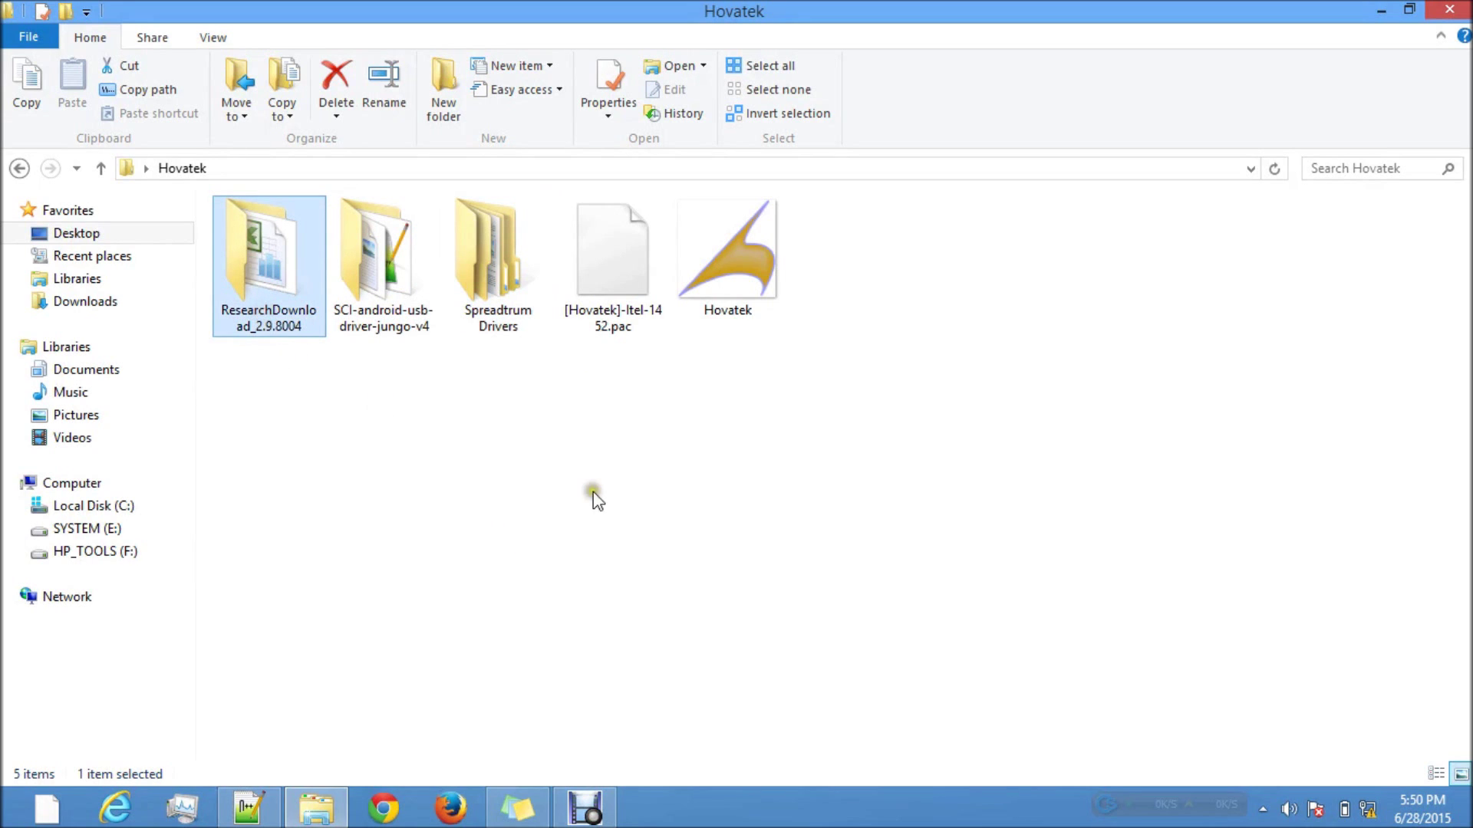
left_click(611, 308)
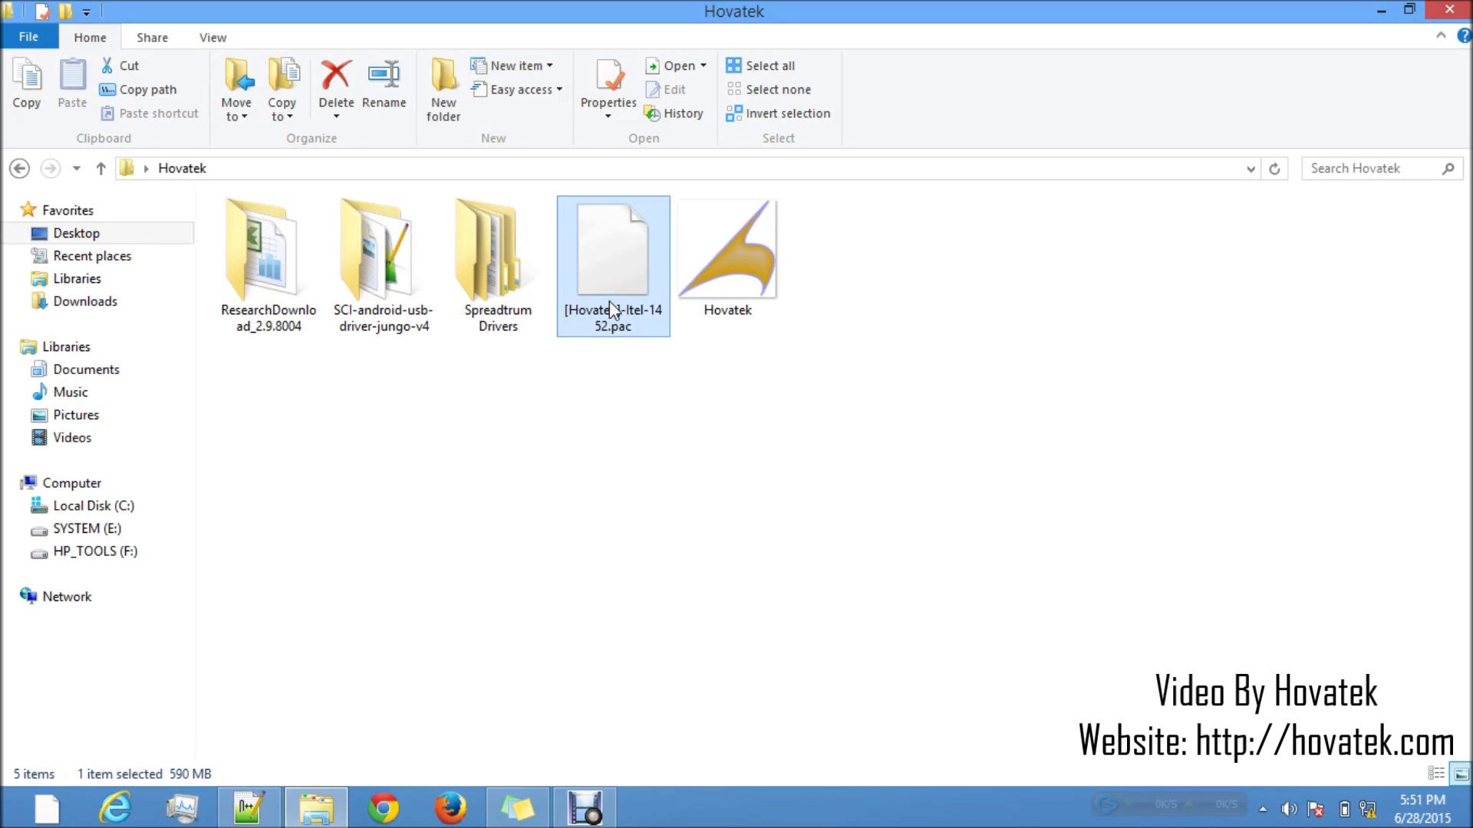
left_click(440, 361)
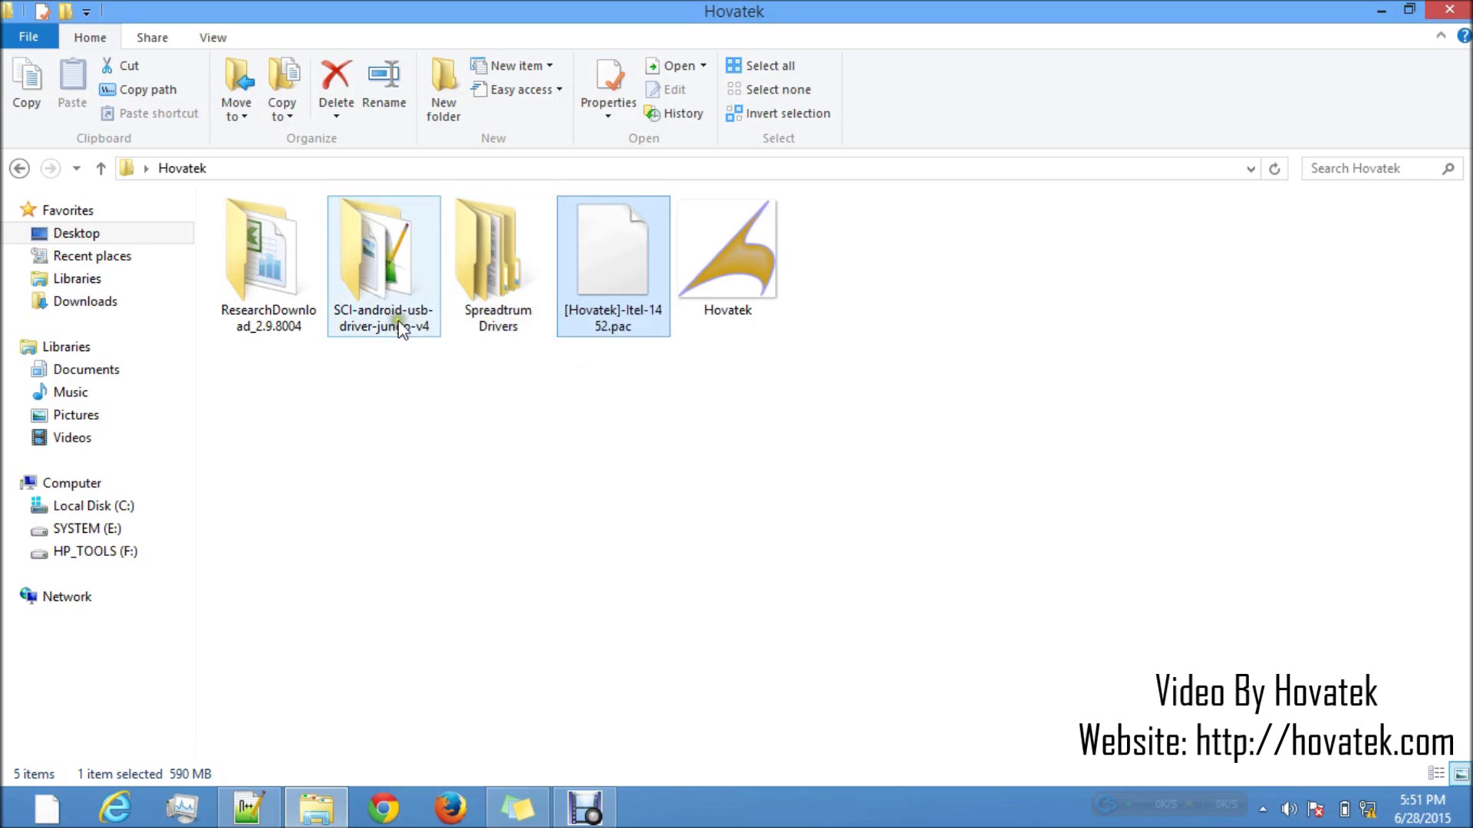
double_click(371, 287)
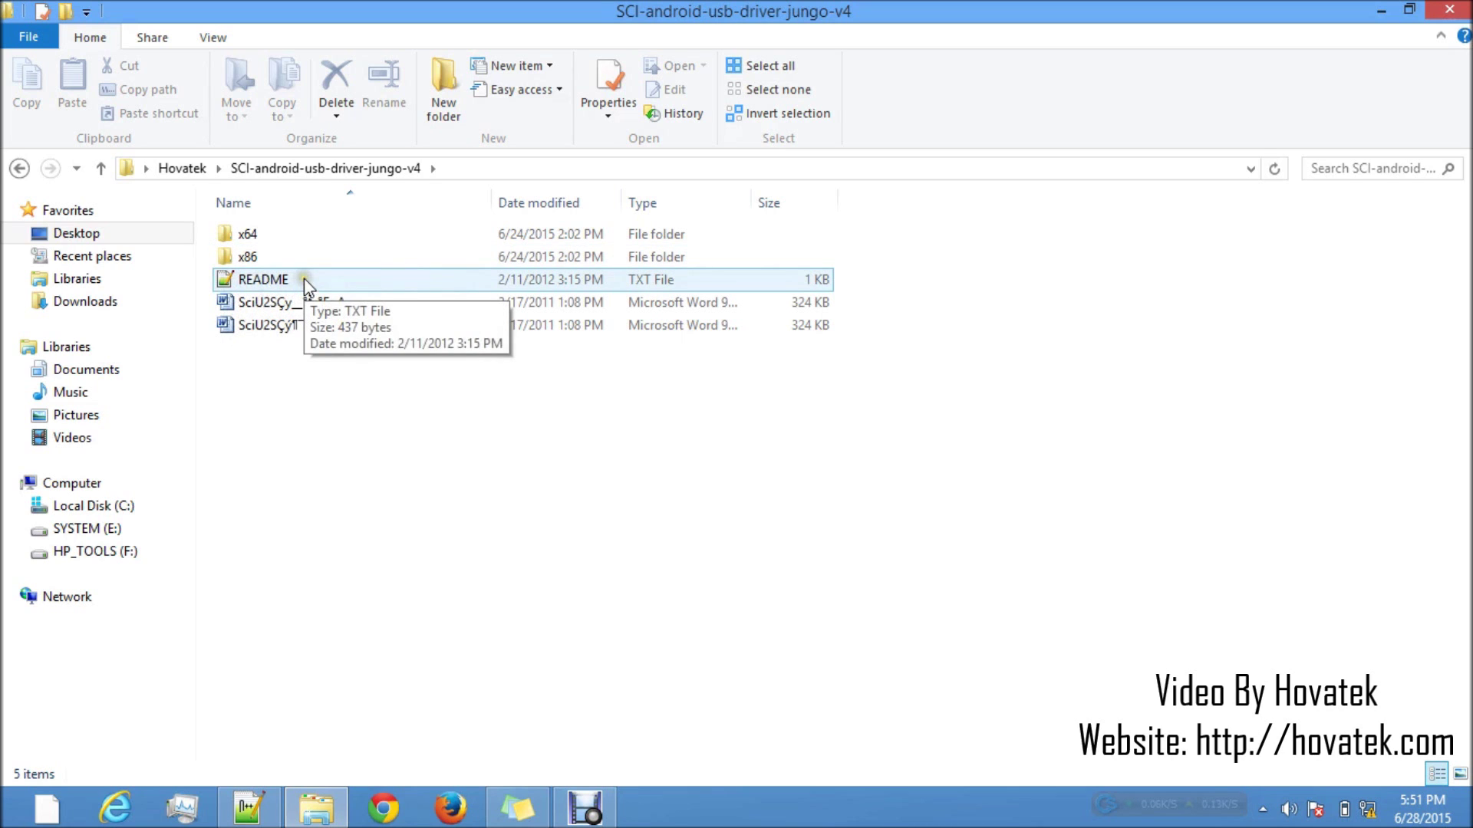
double_click(257, 239)
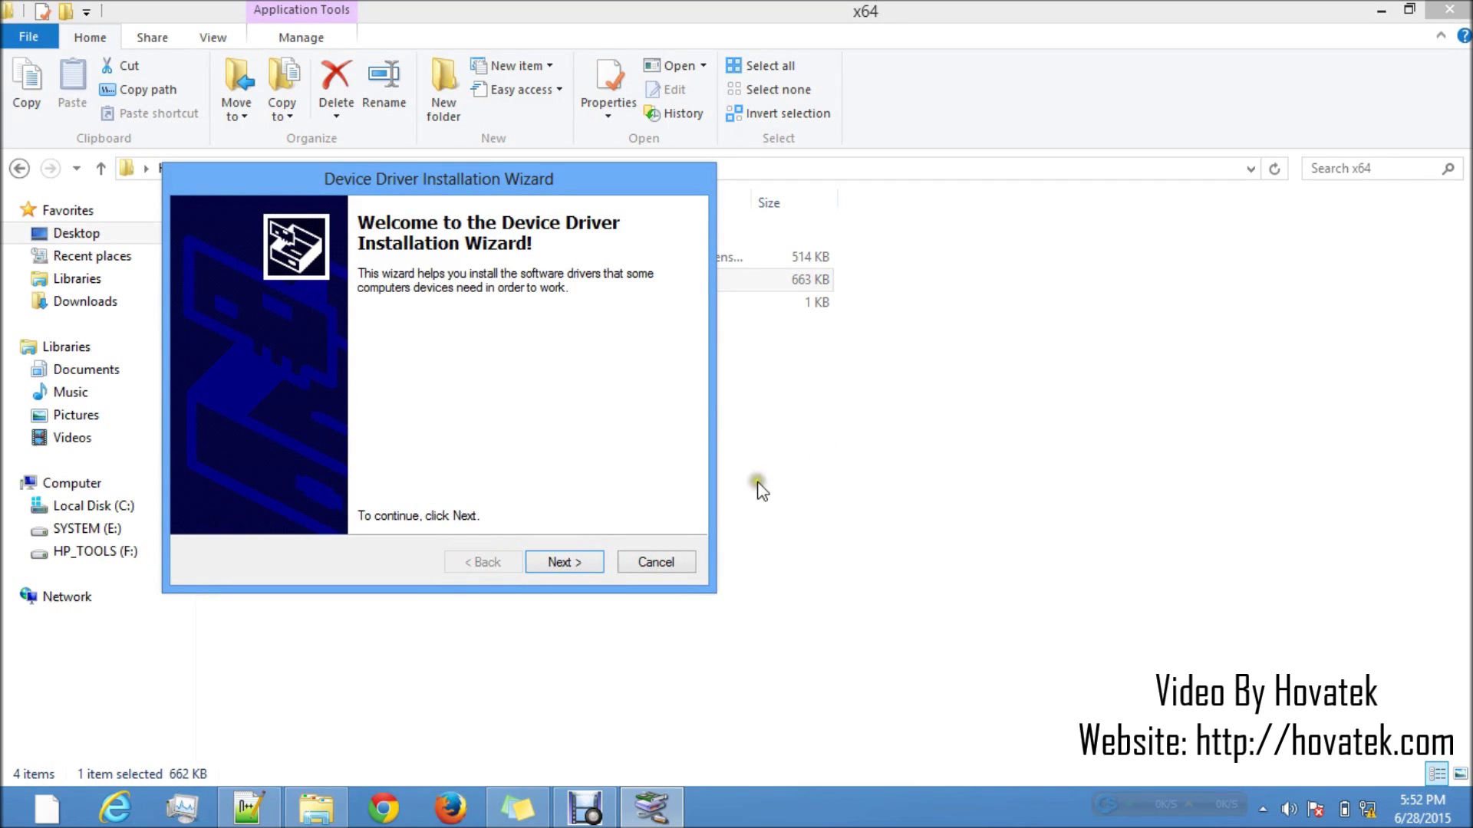
Install the SpreadTrum and Google USB drivers, check their success status, and finish the wizard
left_click(563, 567)
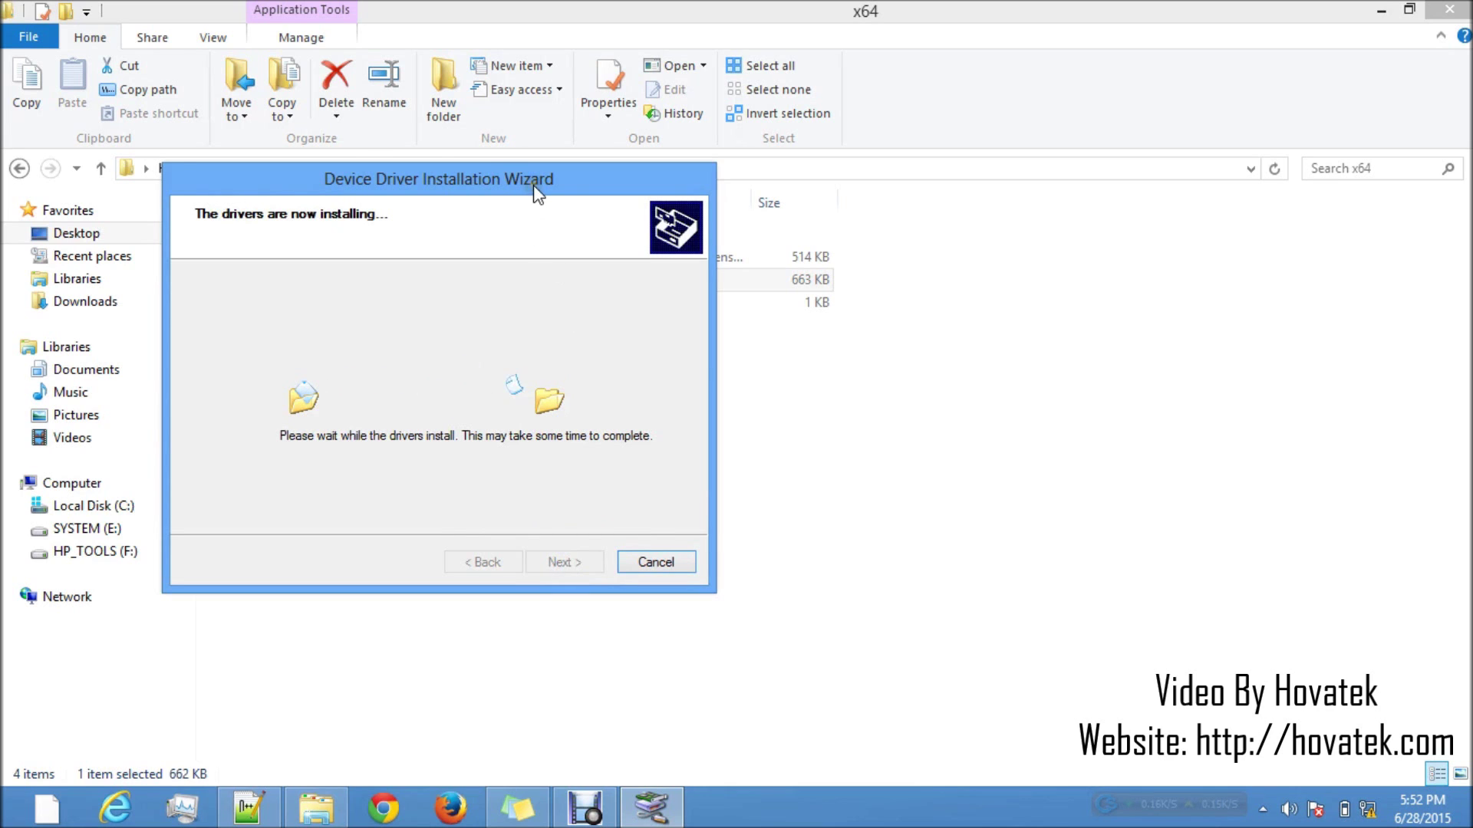
left_click_drag(535, 184, 708, 297)
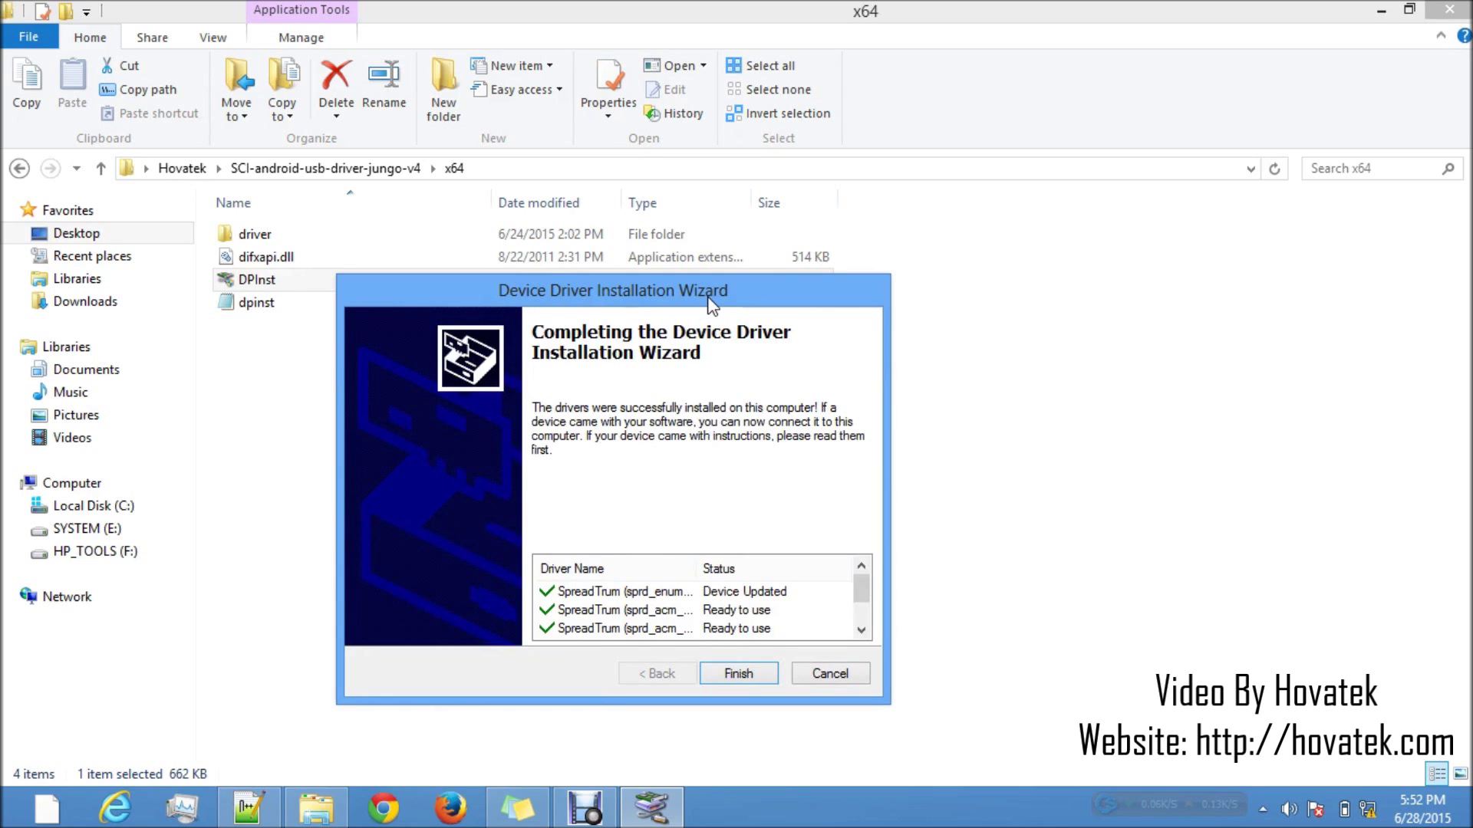
left_click(865, 592)
left_click_drag(867, 592, 865, 606)
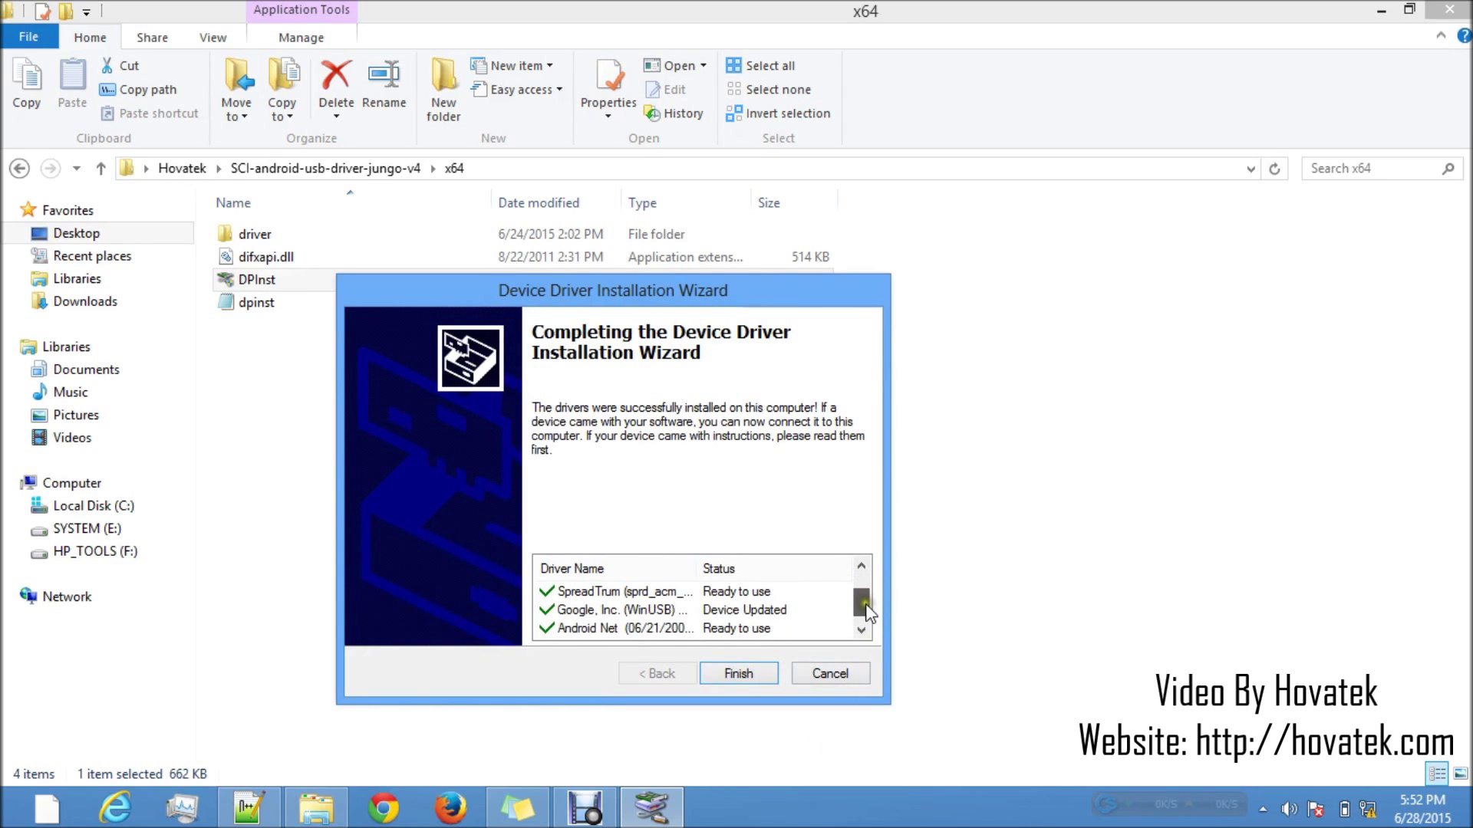
left_click(751, 673)
From Hovatek, open Spreadtrum Drivers\SciU2S\x64 and launch DPInst
left_click(197, 168)
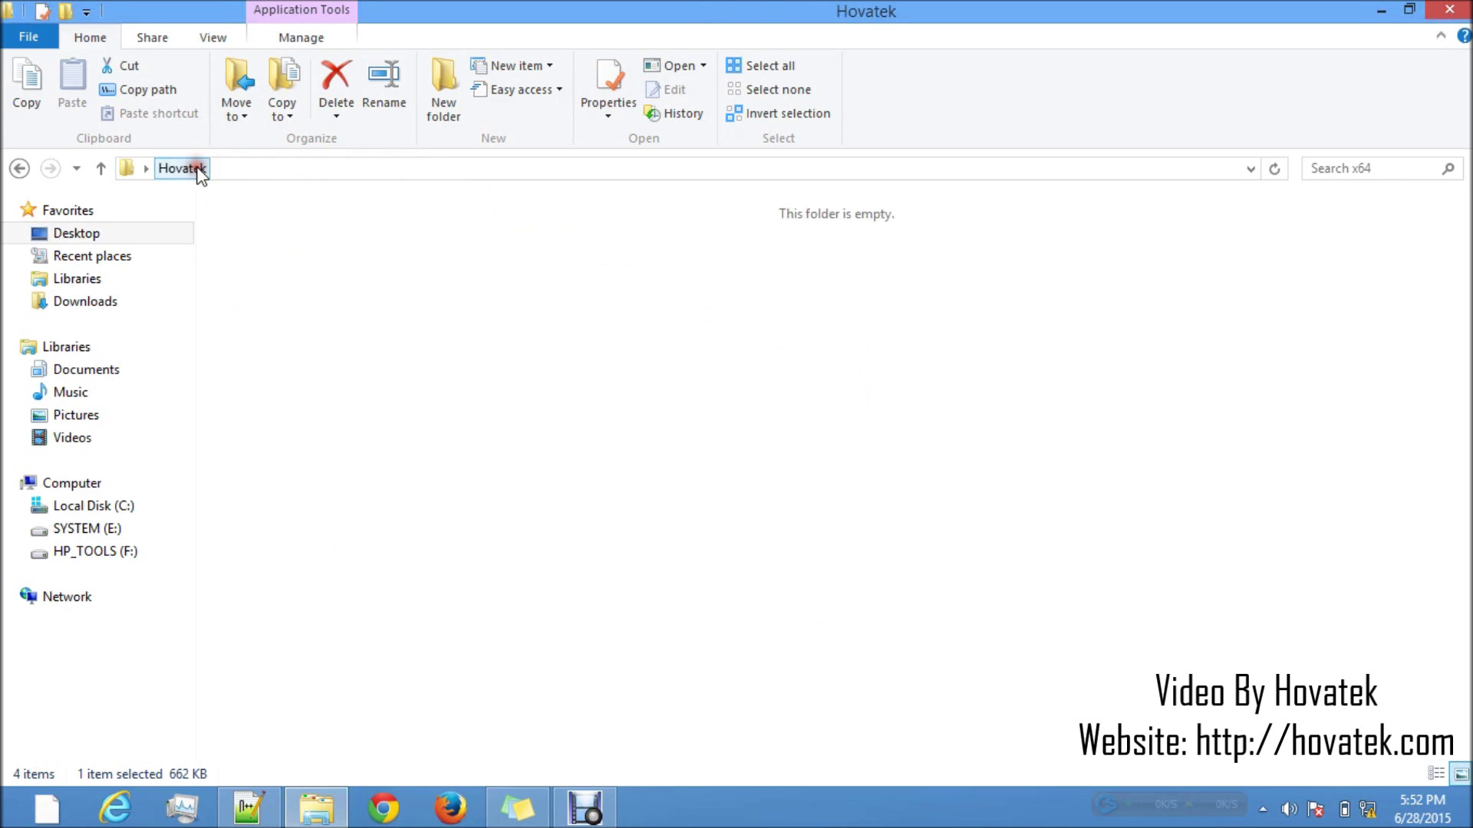
left_click(509, 301)
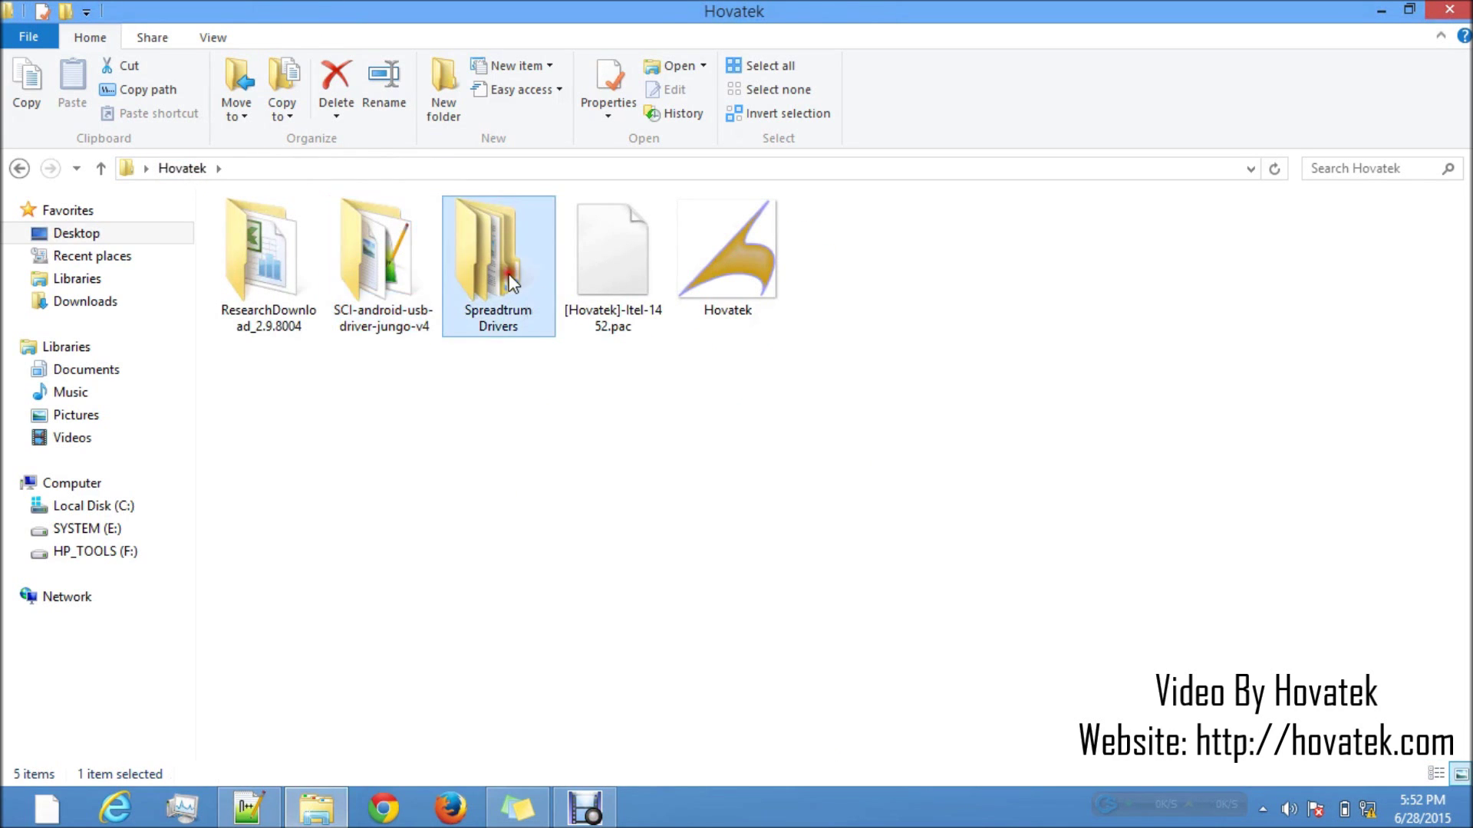
double_click(512, 284)
left_click(463, 284)
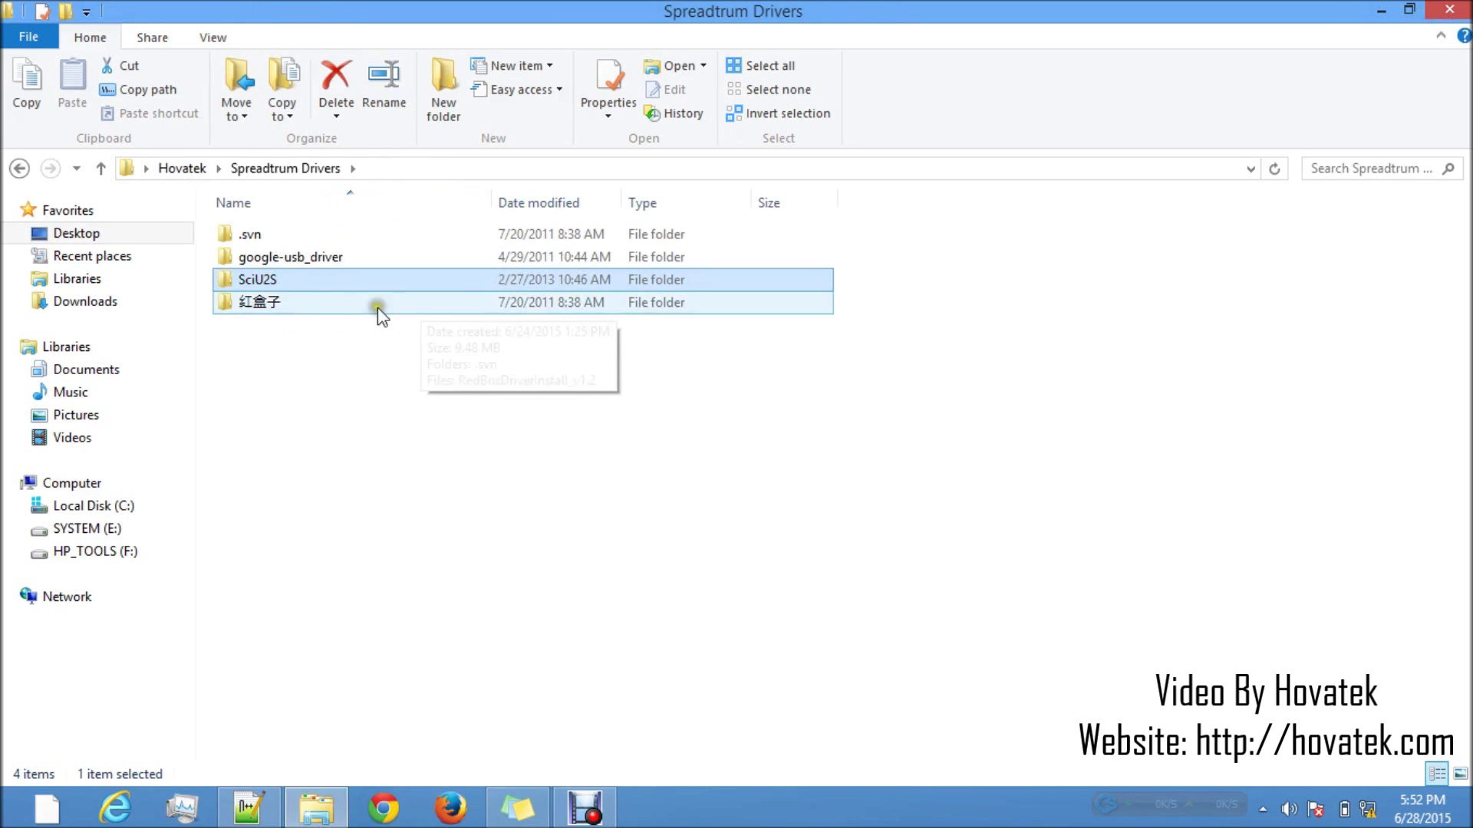
left_click(281, 280)
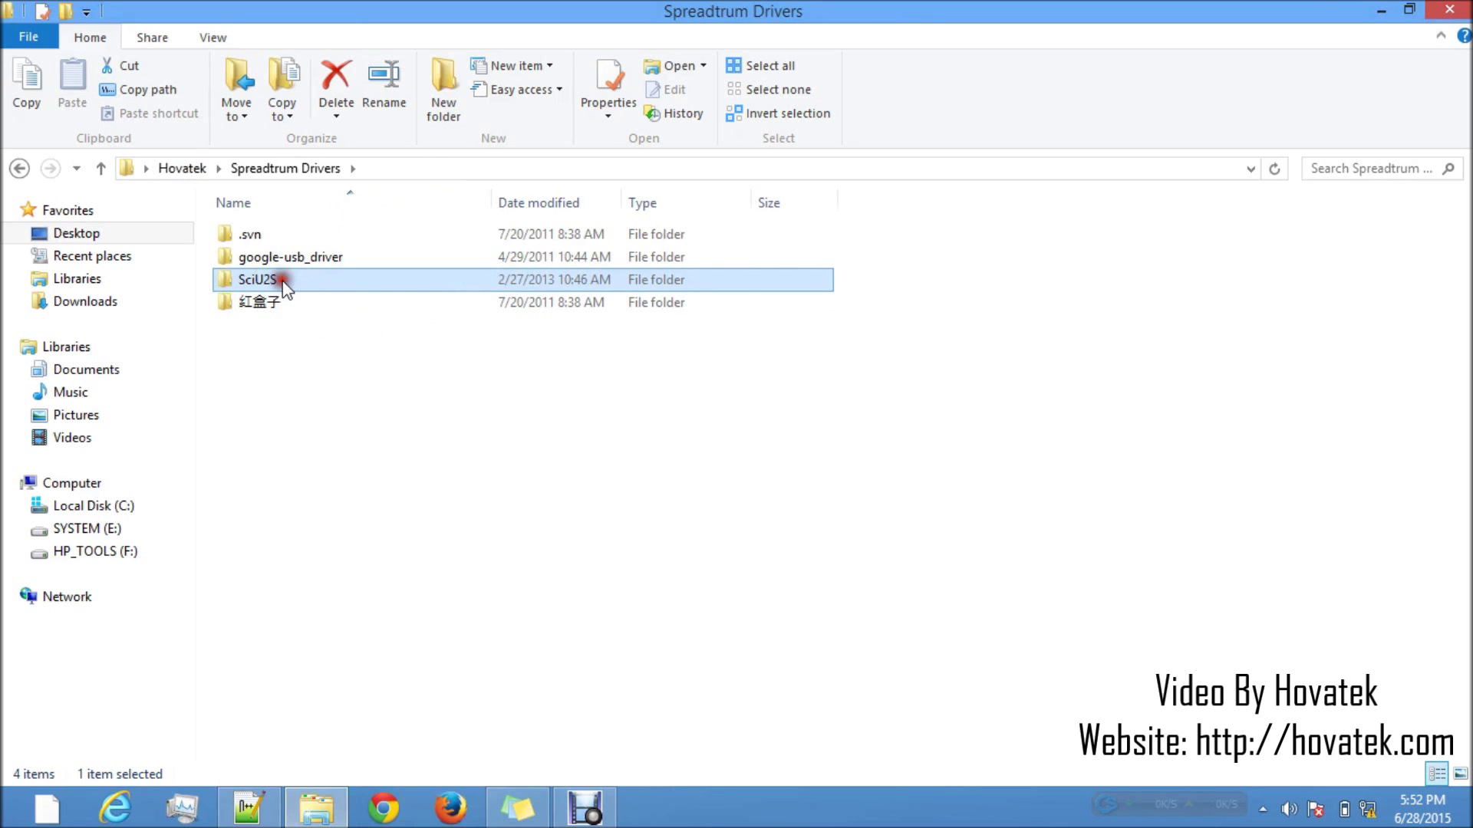
double_click(282, 281)
left_click(253, 236)
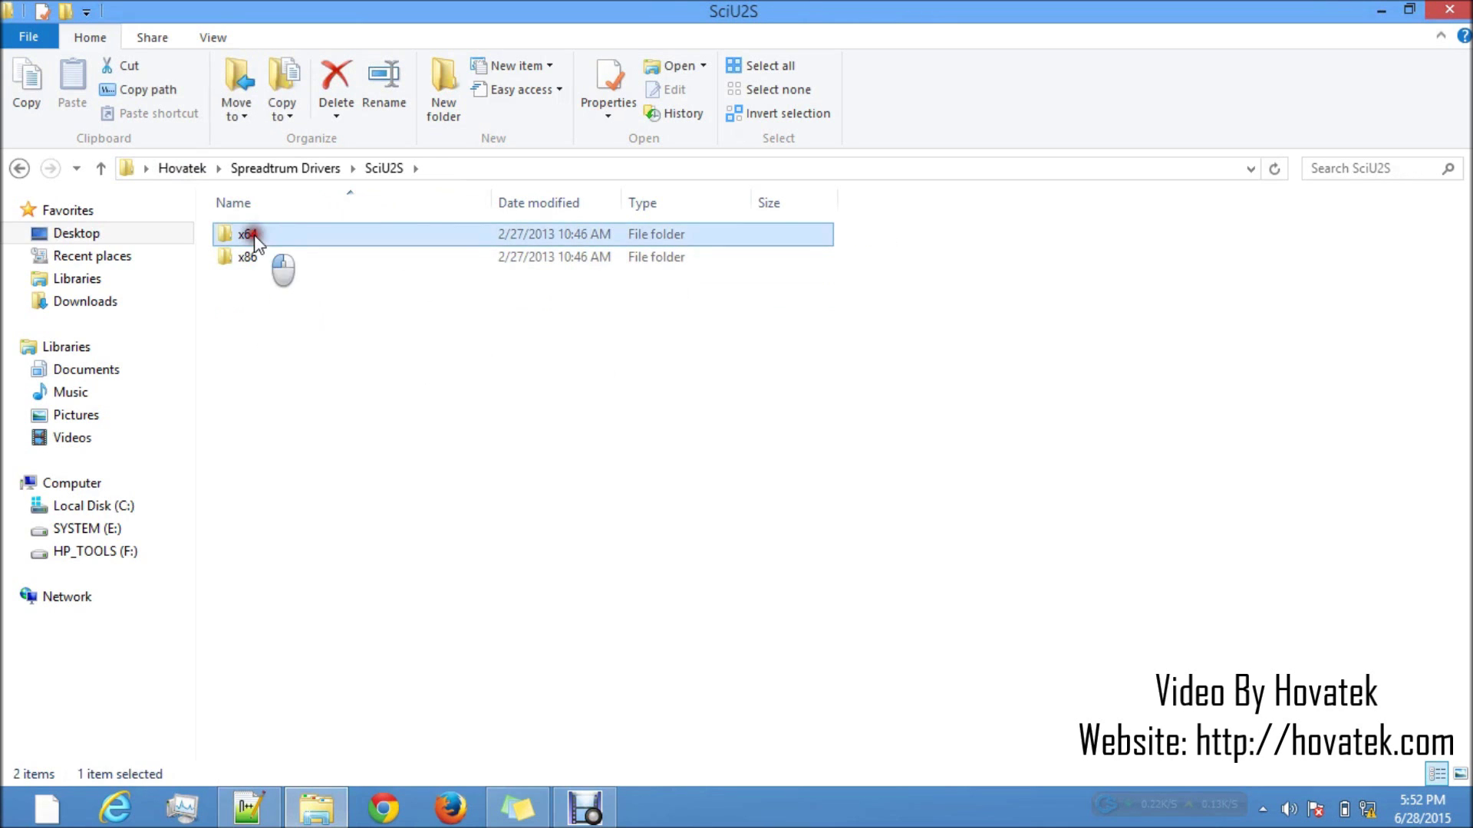
double_click(254, 234)
left_click(255, 281)
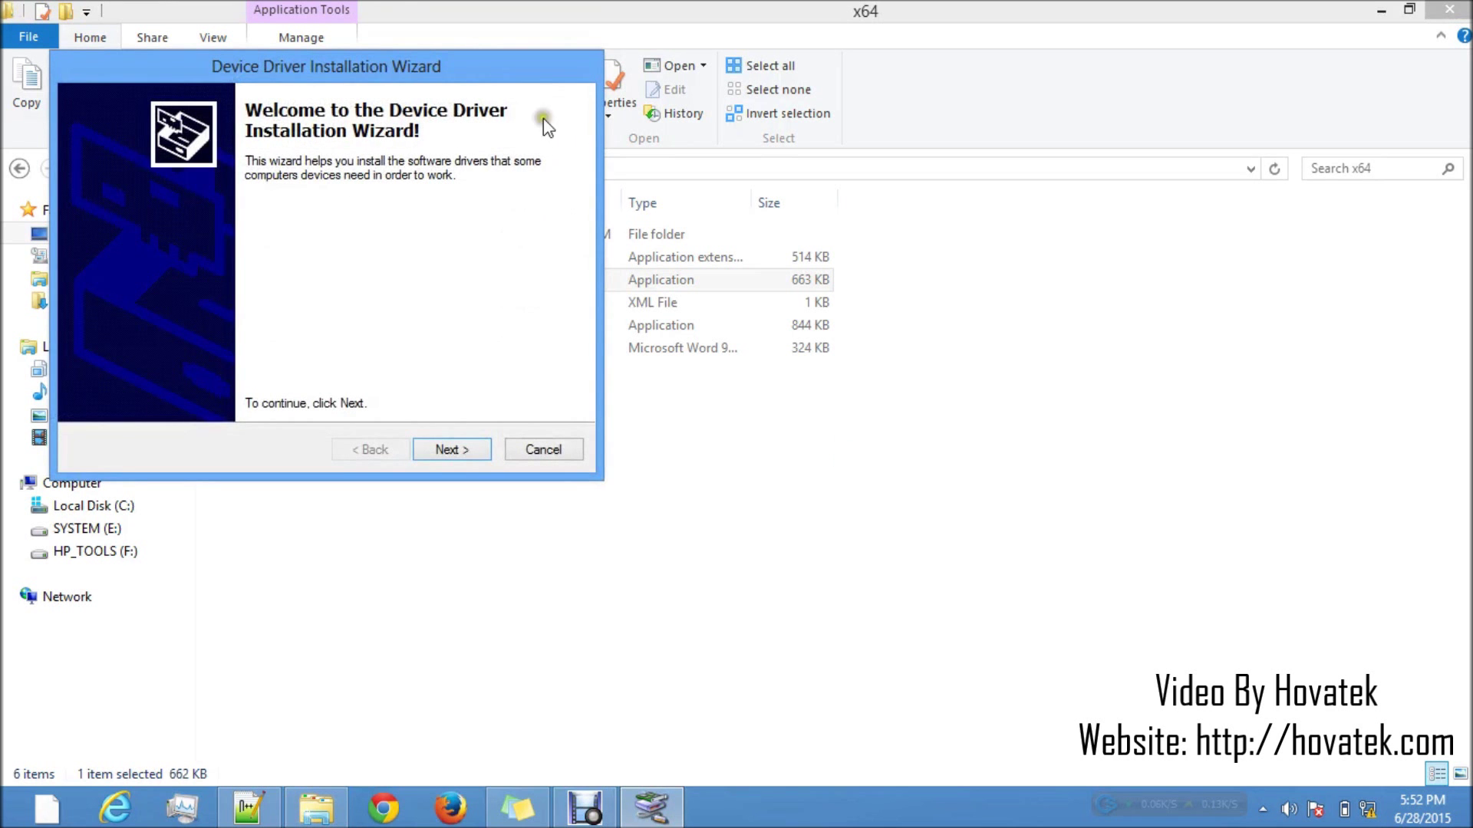
Run the SciU2S installer through to its Cannot Complete page, close it, and return to Hovatek
left_click_drag(530, 86, 769, 223)
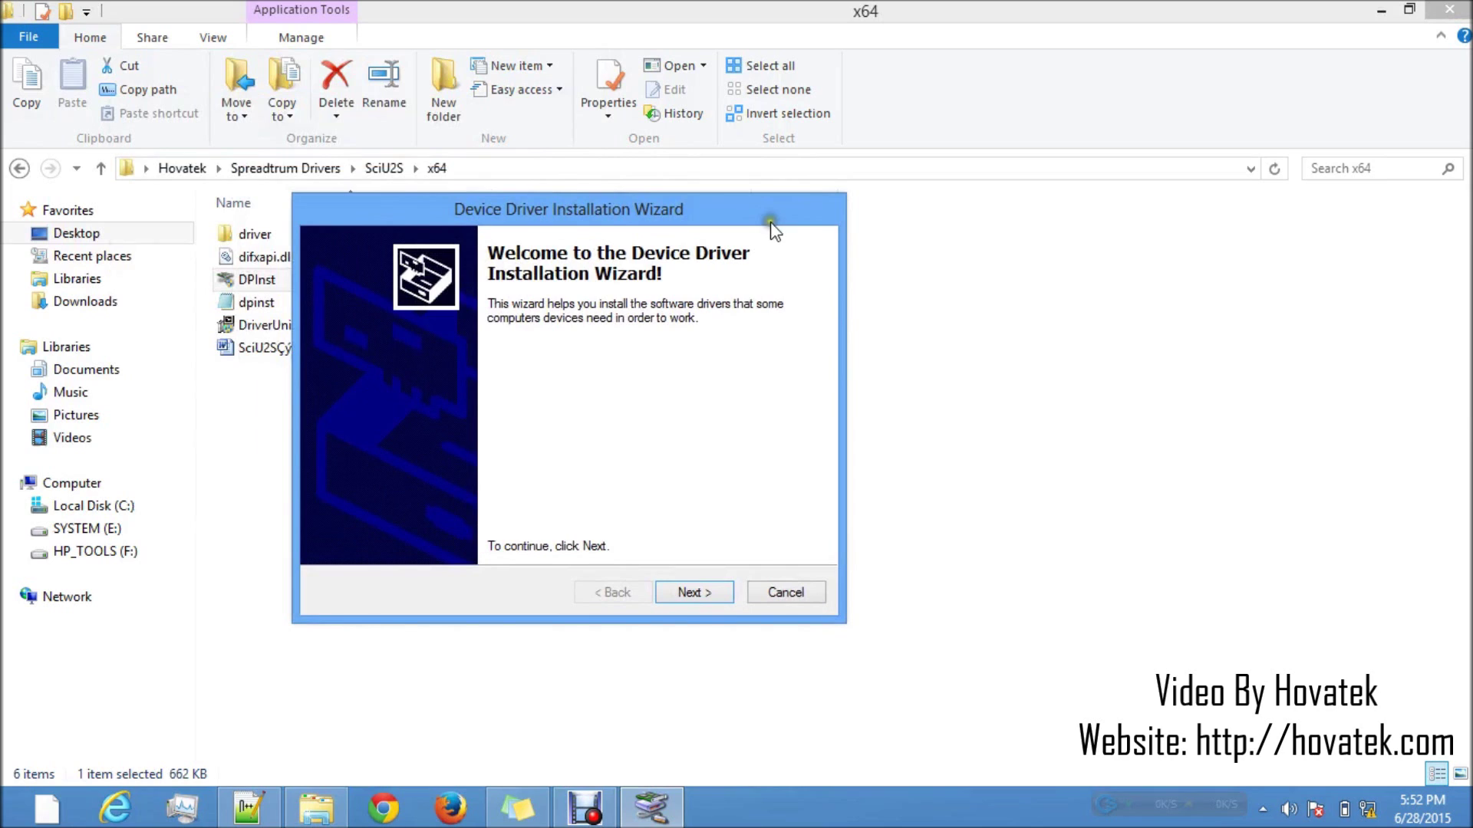
left_click(693, 593)
left_click(693, 594)
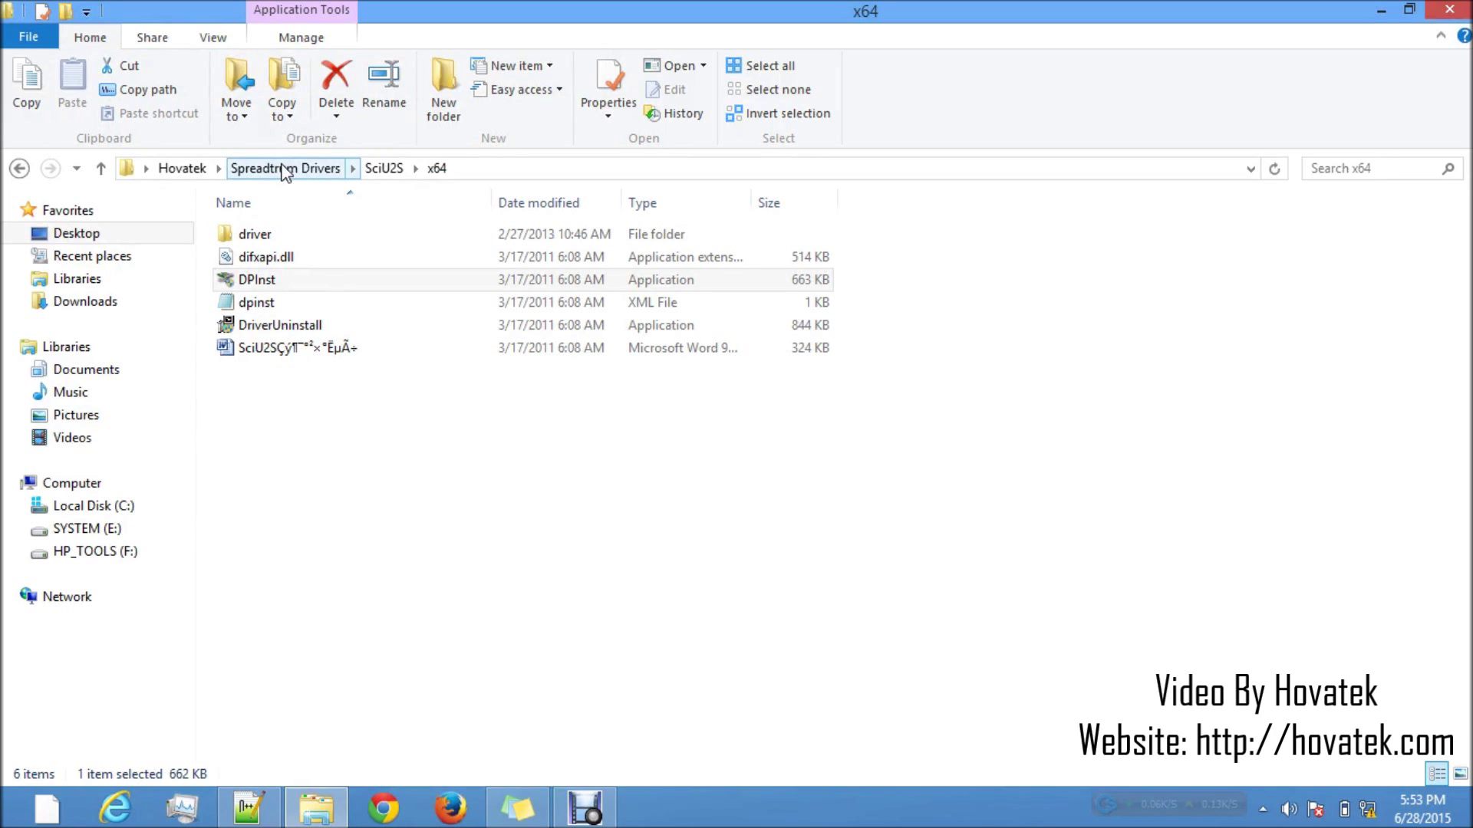
left_click(188, 169)
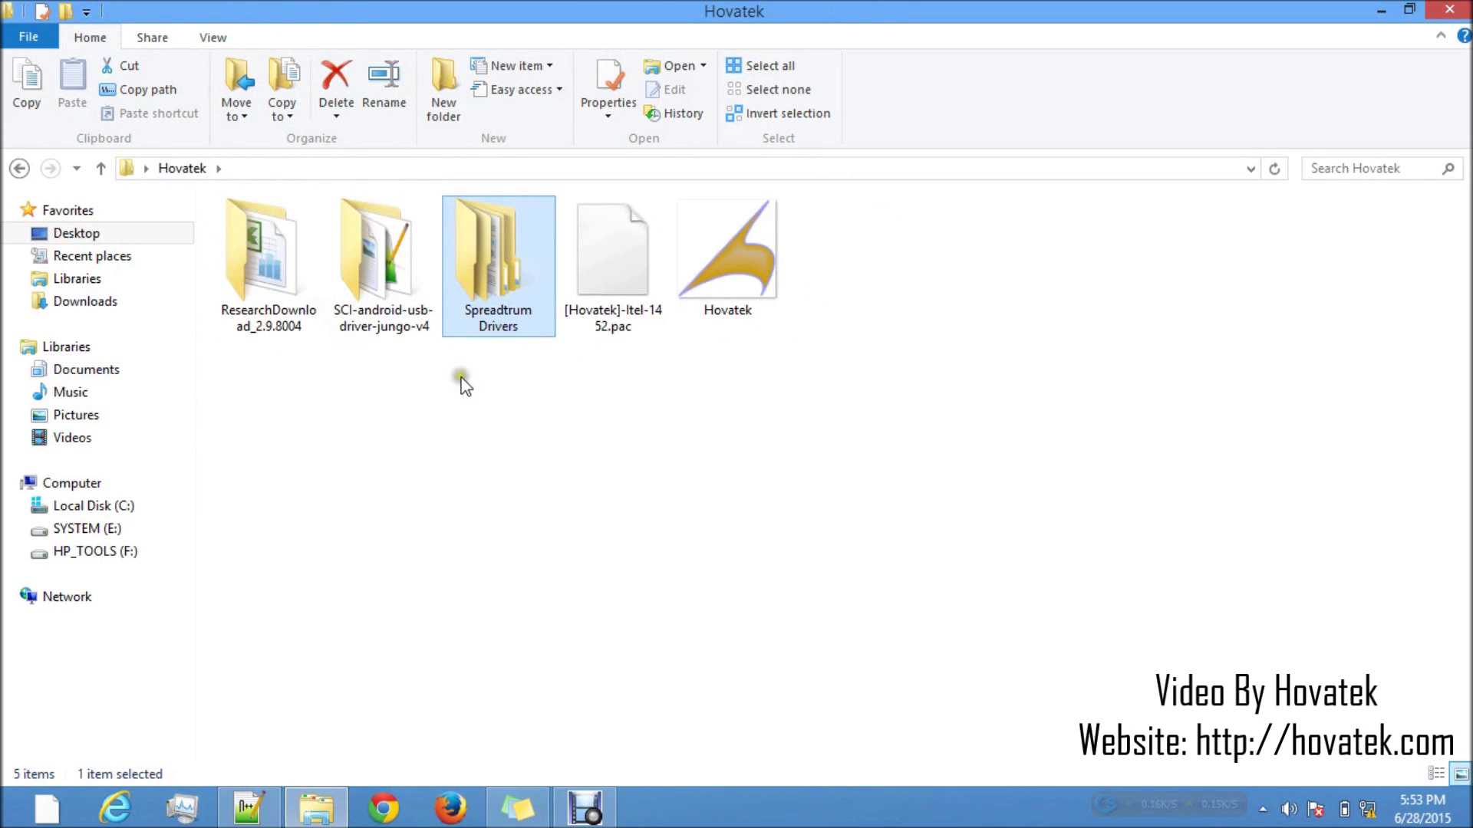
Open ResearchDownload_2.9.8004\Bin and run ResearchDownload.exe as administrator
left_click(575, 445)
double_click(270, 251)
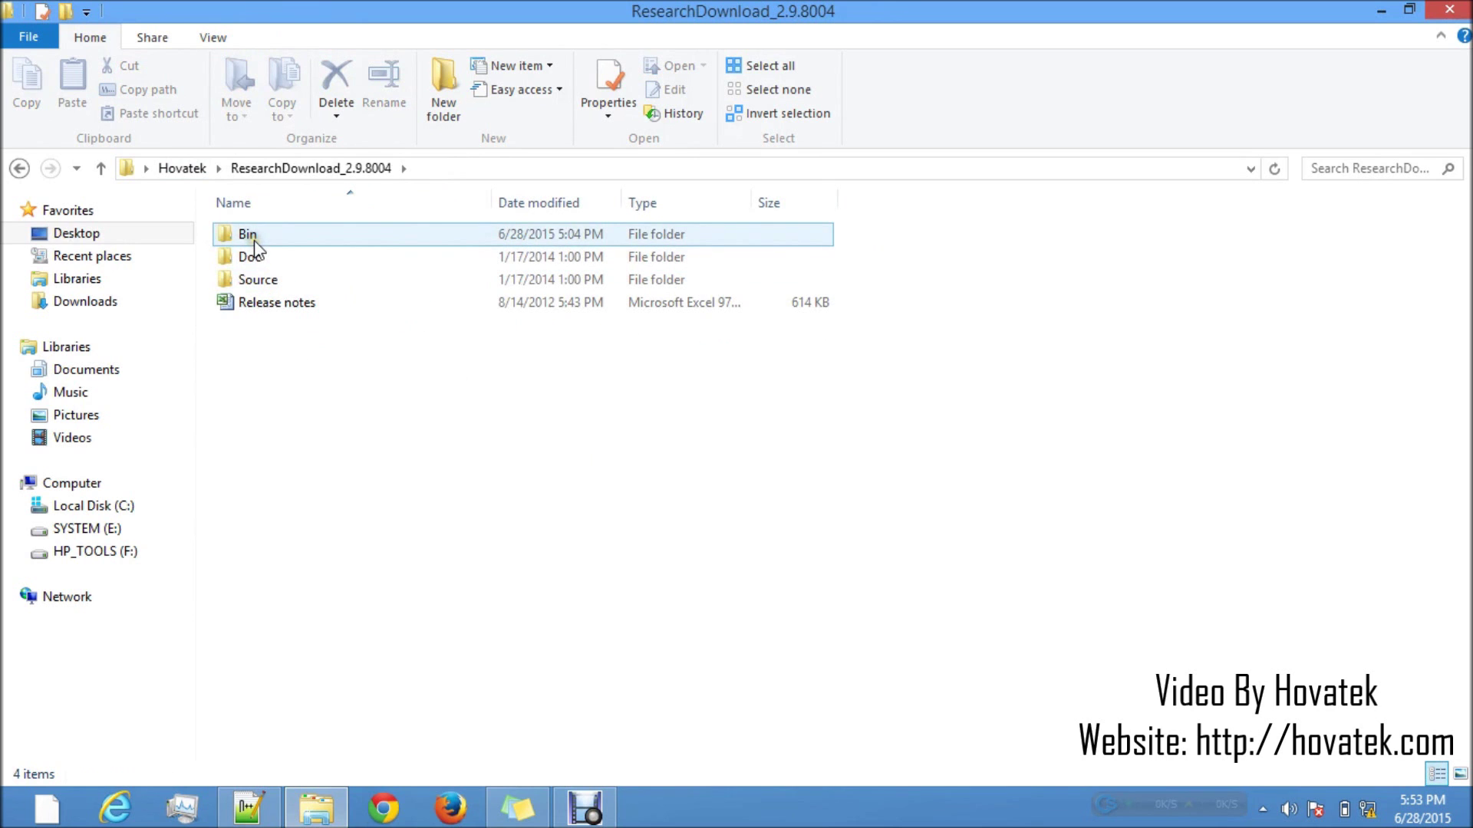
double_click(255, 241)
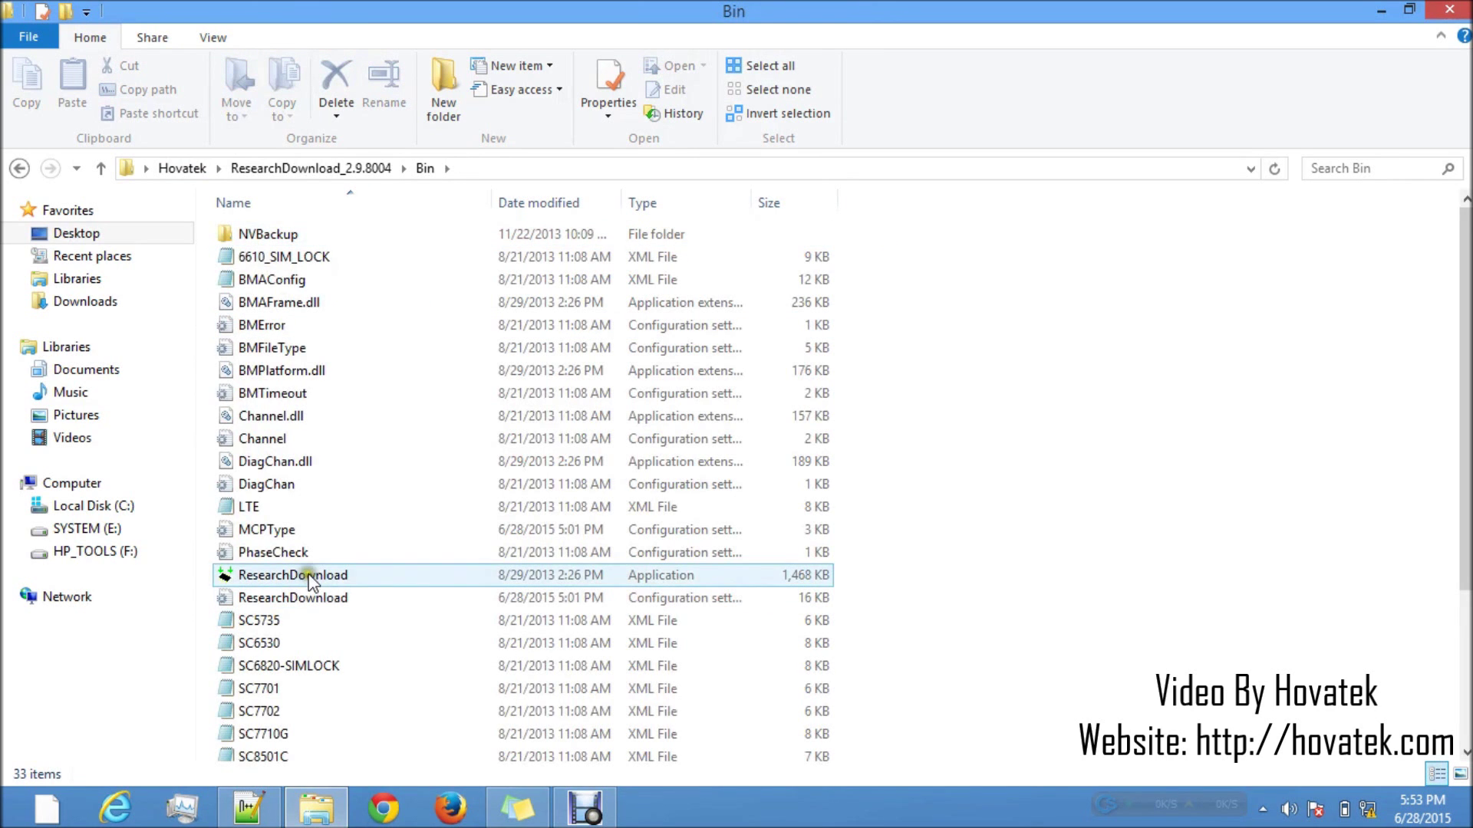
right_click(311, 575)
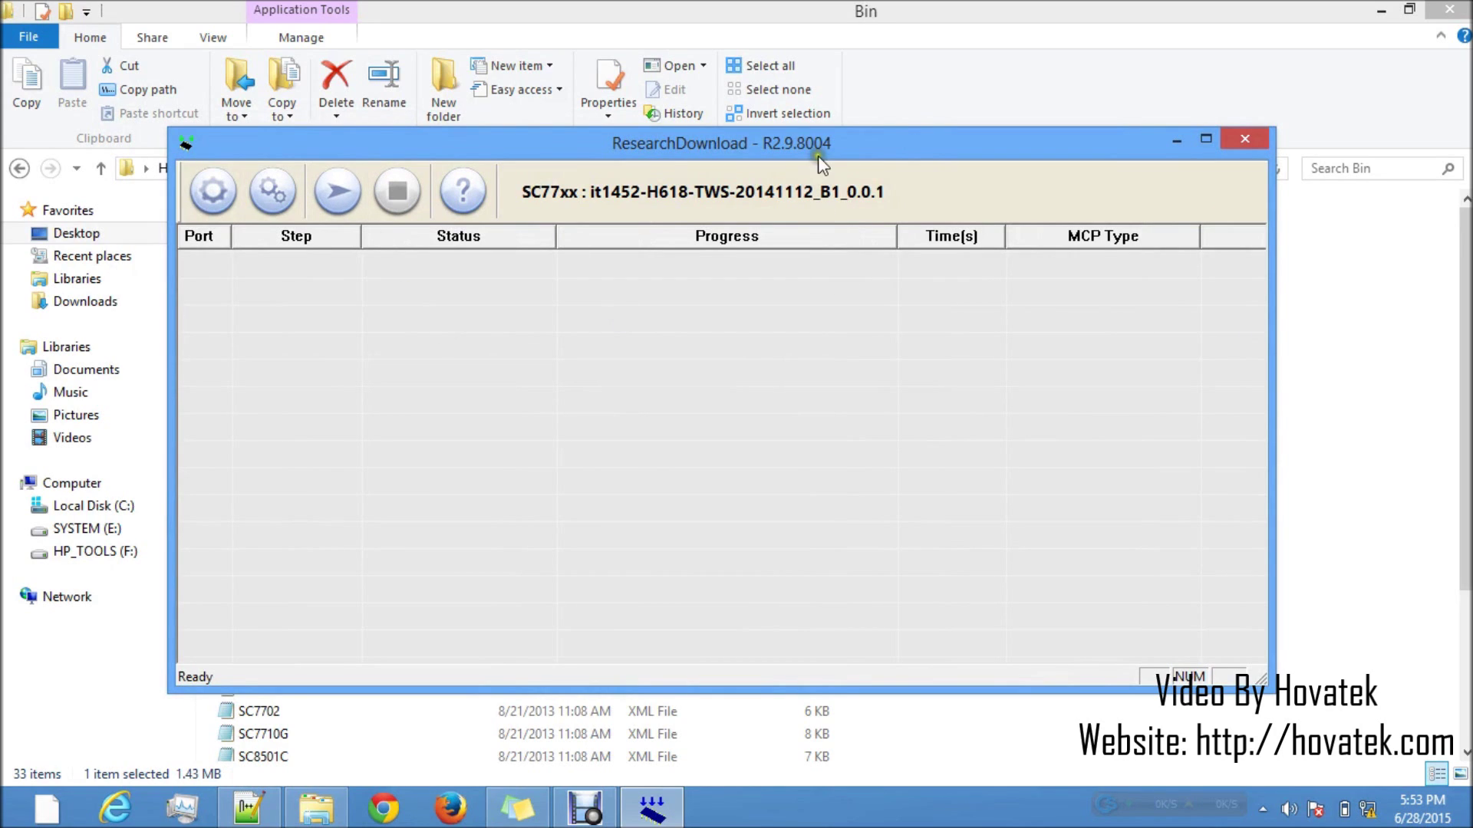
Load the [Hovatek]-Itel-1452.pac firmware packet into ResearchDownload
left_click(215, 197)
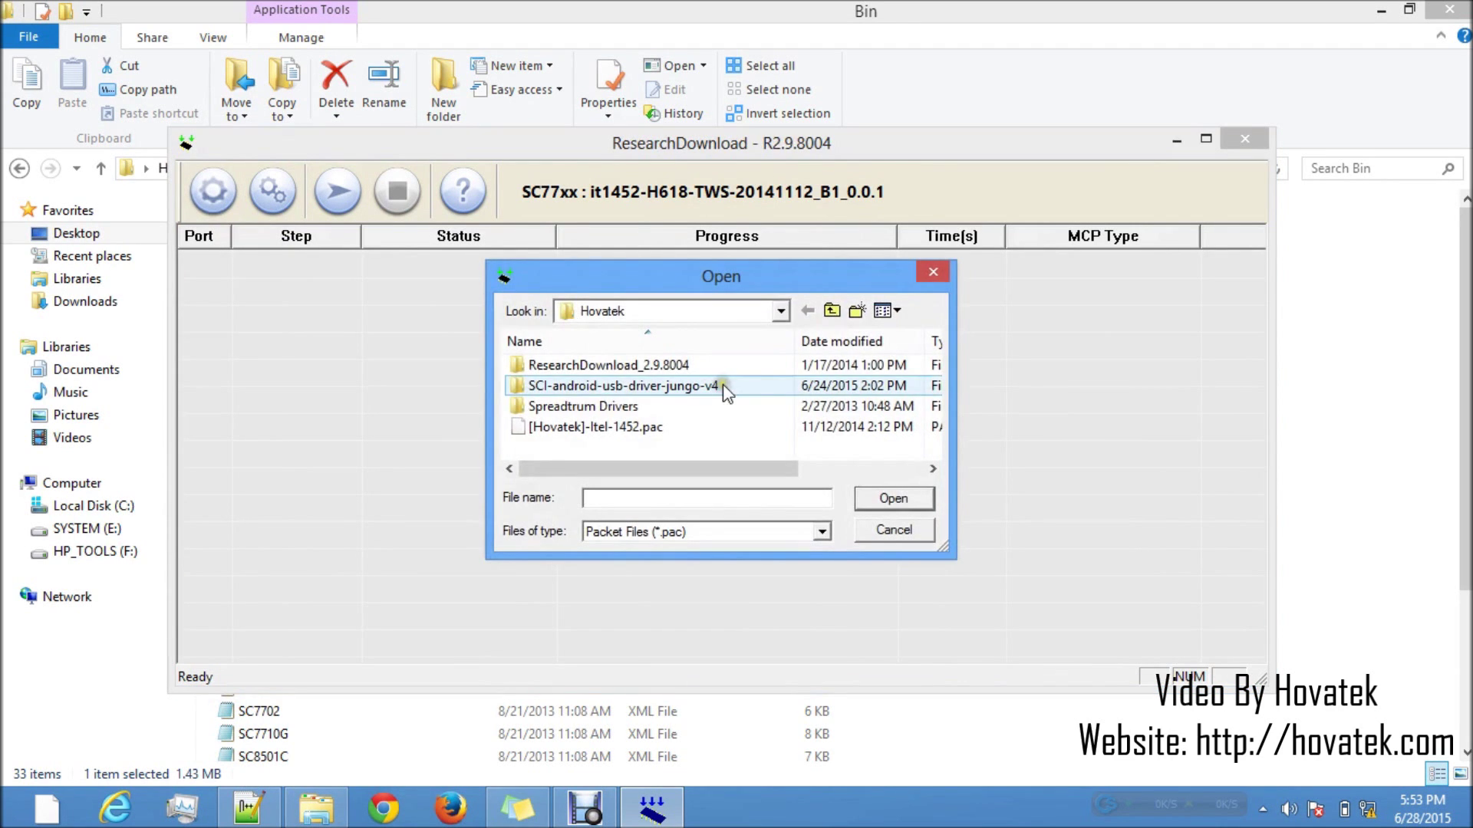
left_click(612, 428)
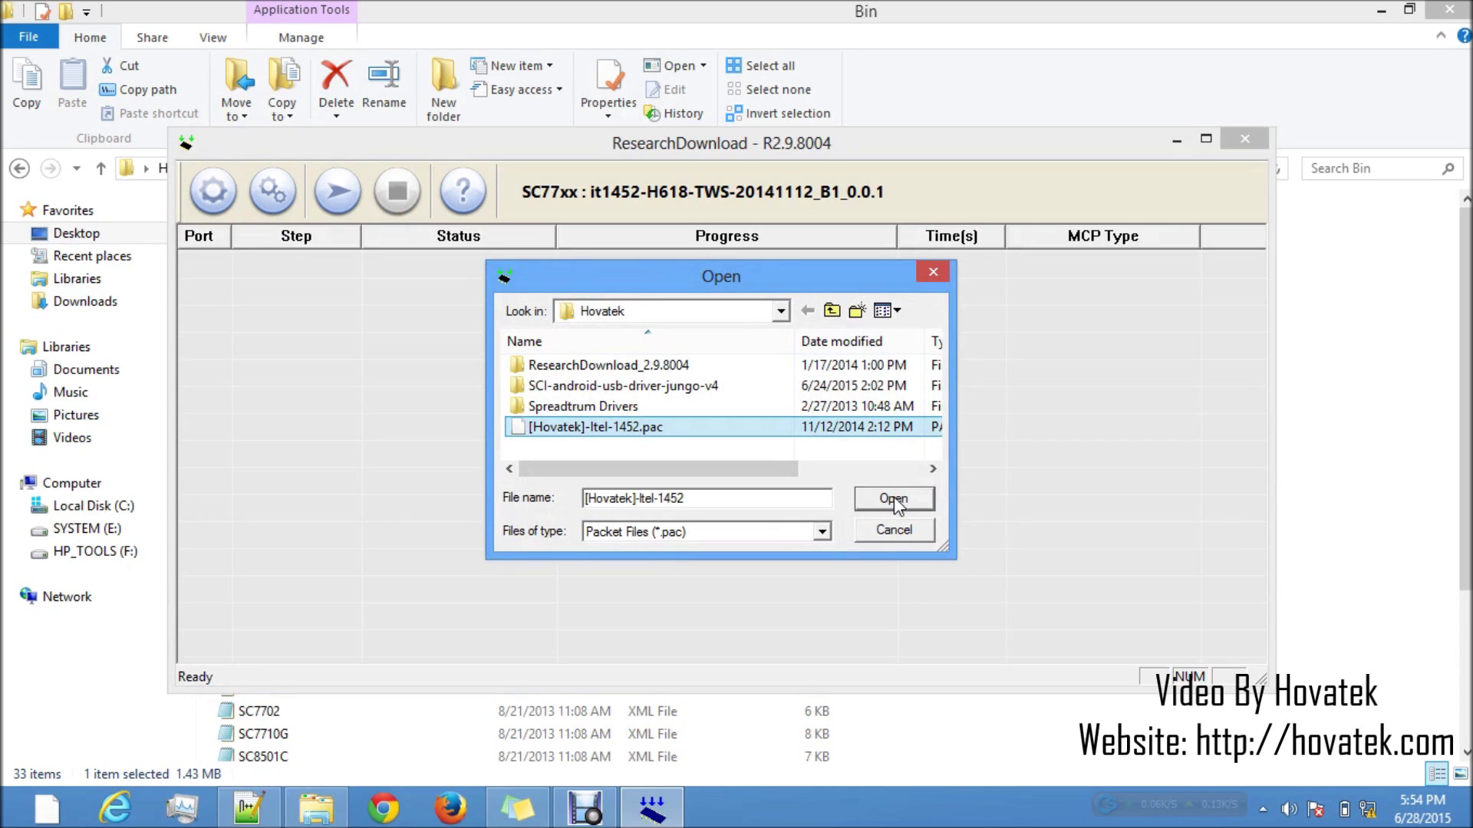
left_click(893, 499)
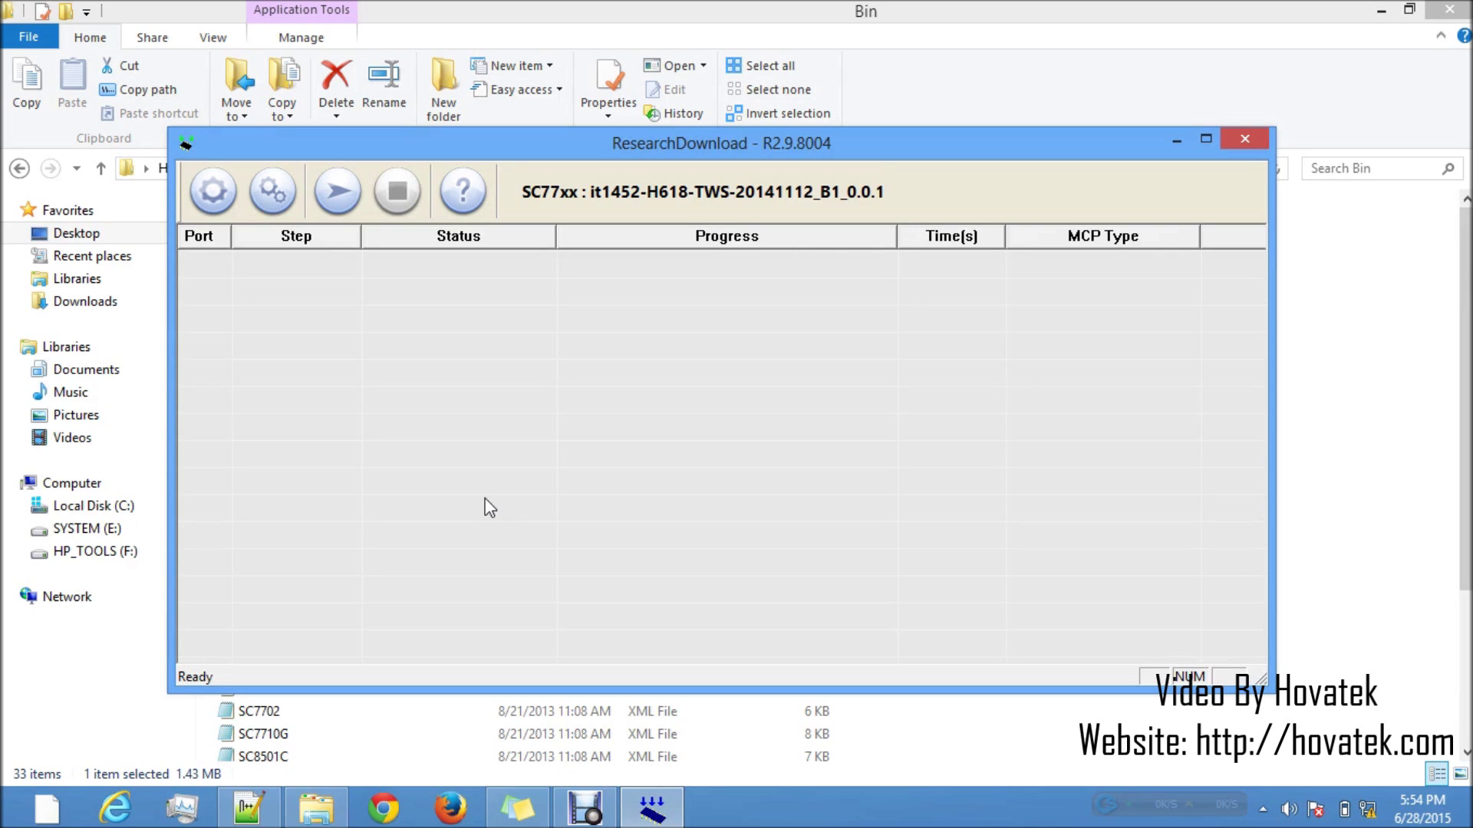
left_click(277, 196)
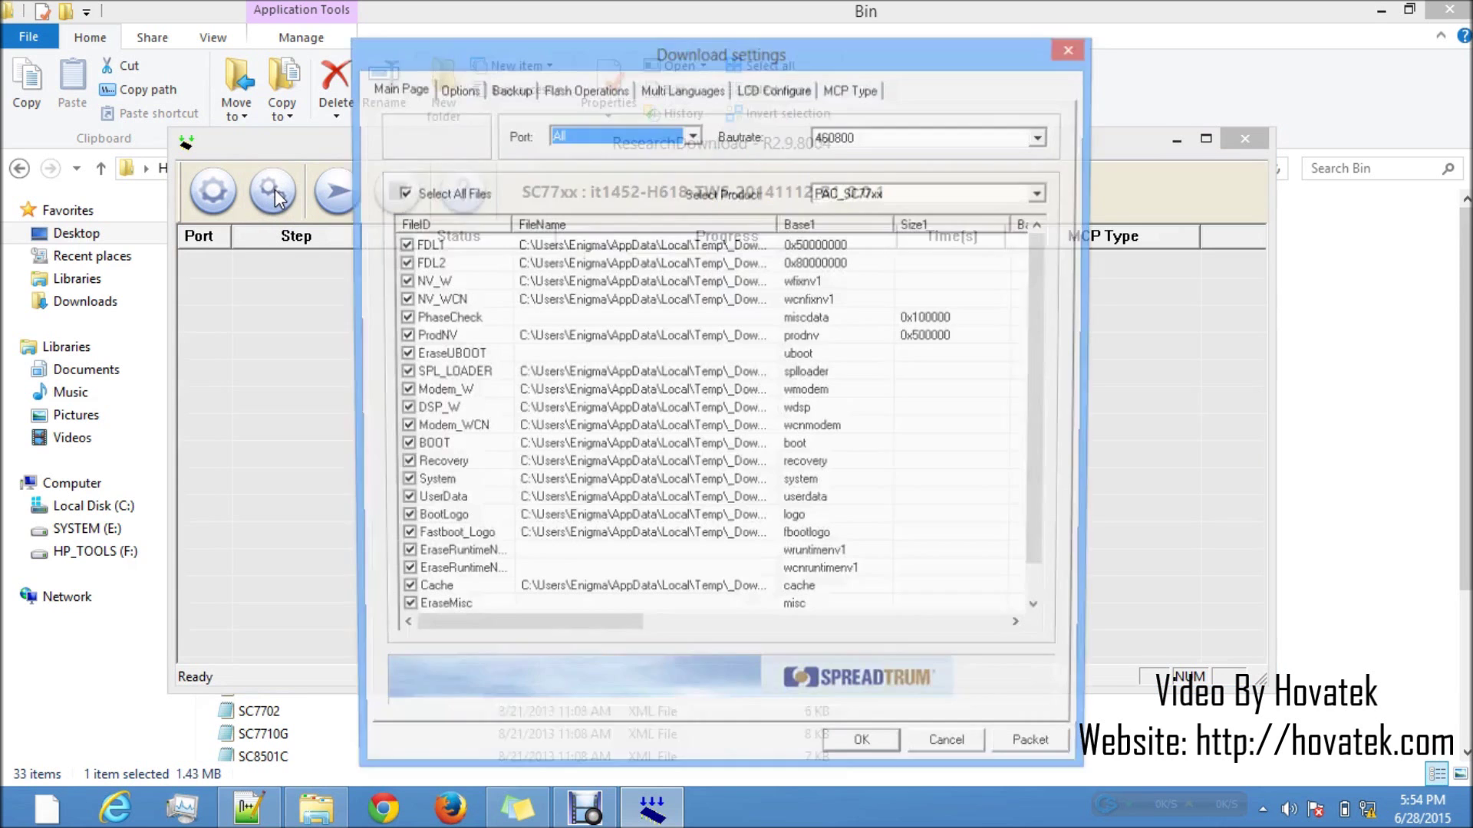
Untick every NV Item Backup entry, Calibration through WIFICal3, and close the settings
left_click(563, 92)
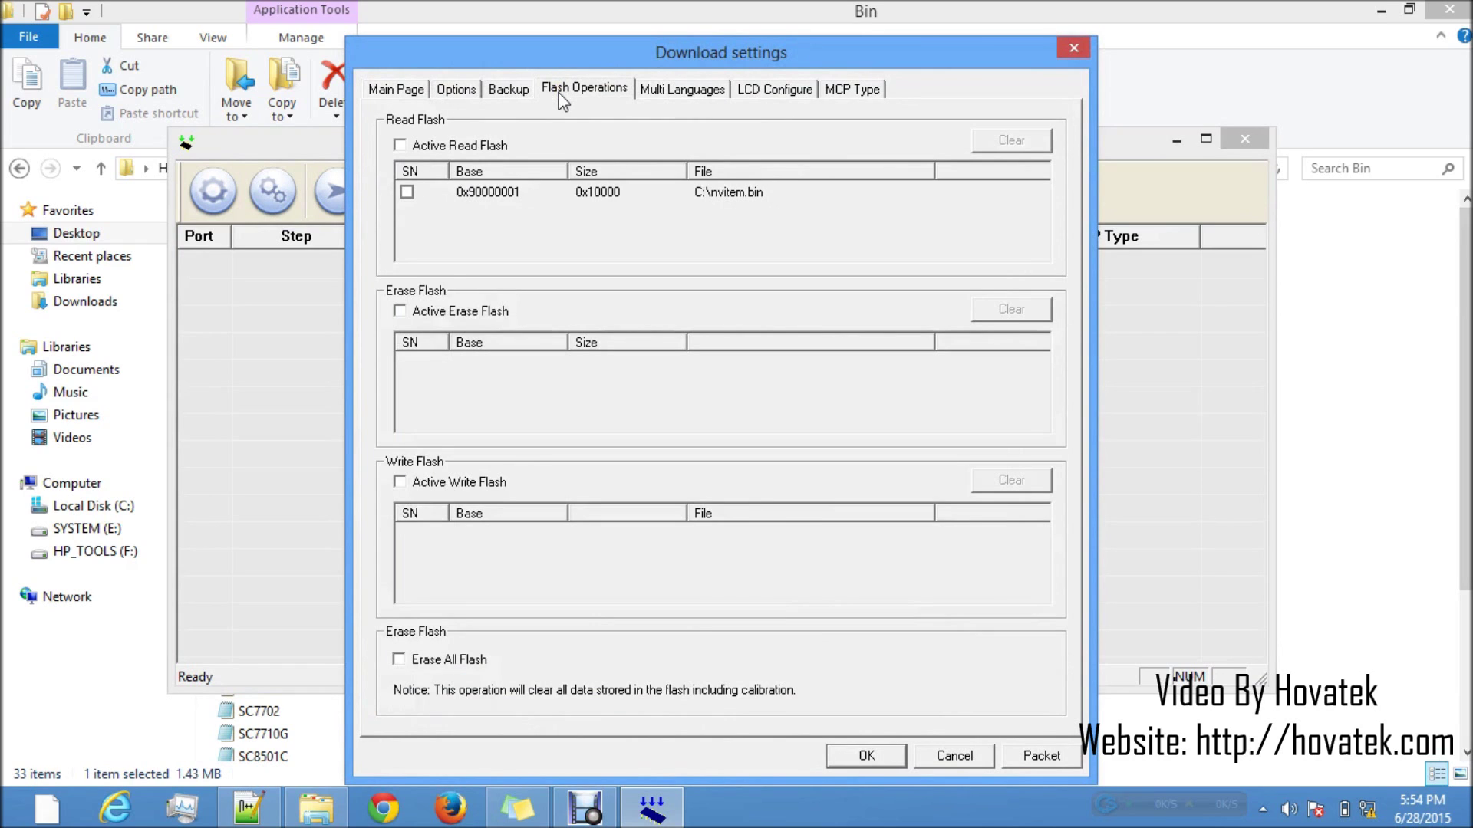
left_click(512, 91)
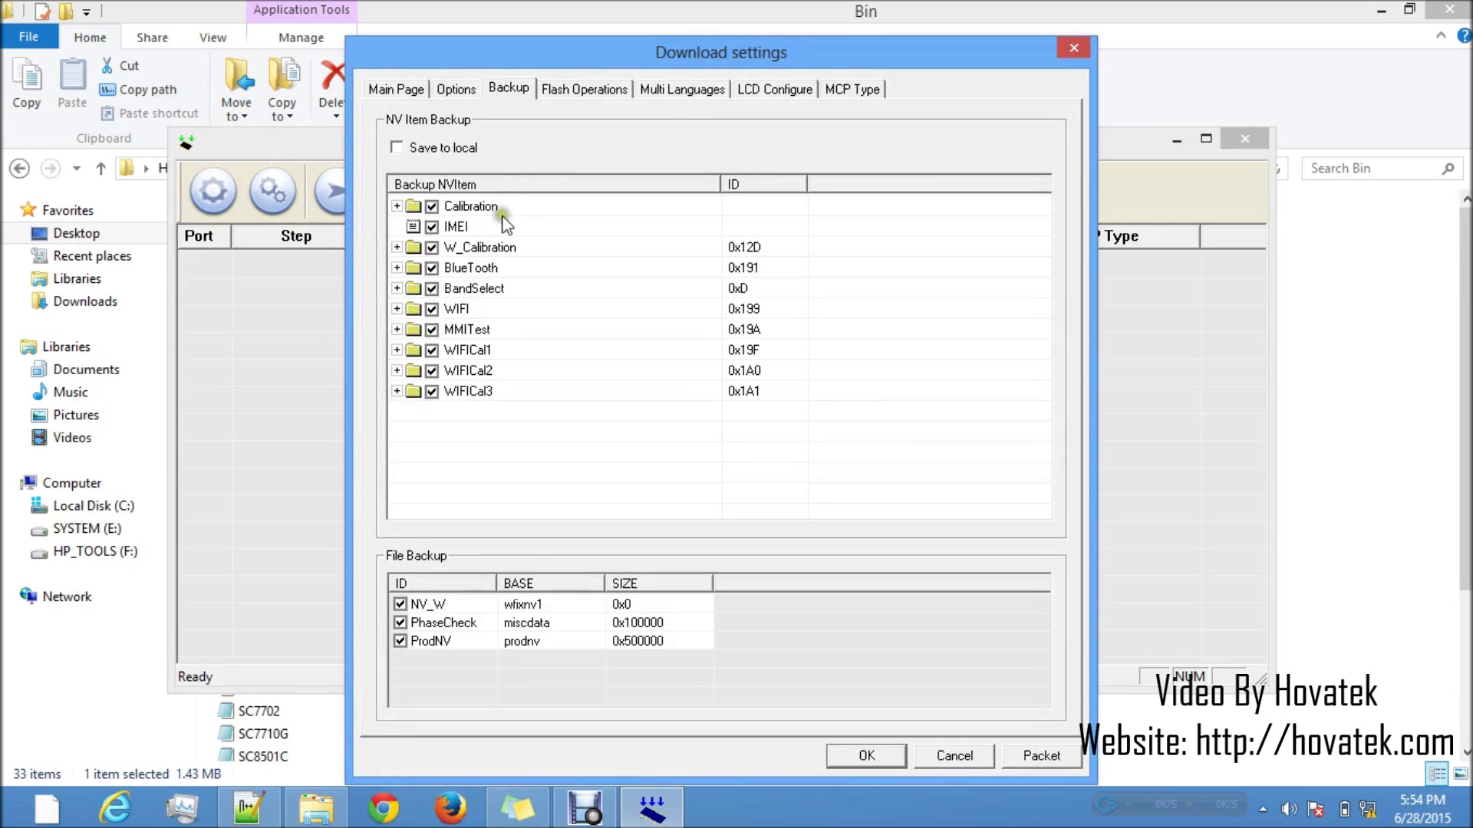
left_click(434, 208)
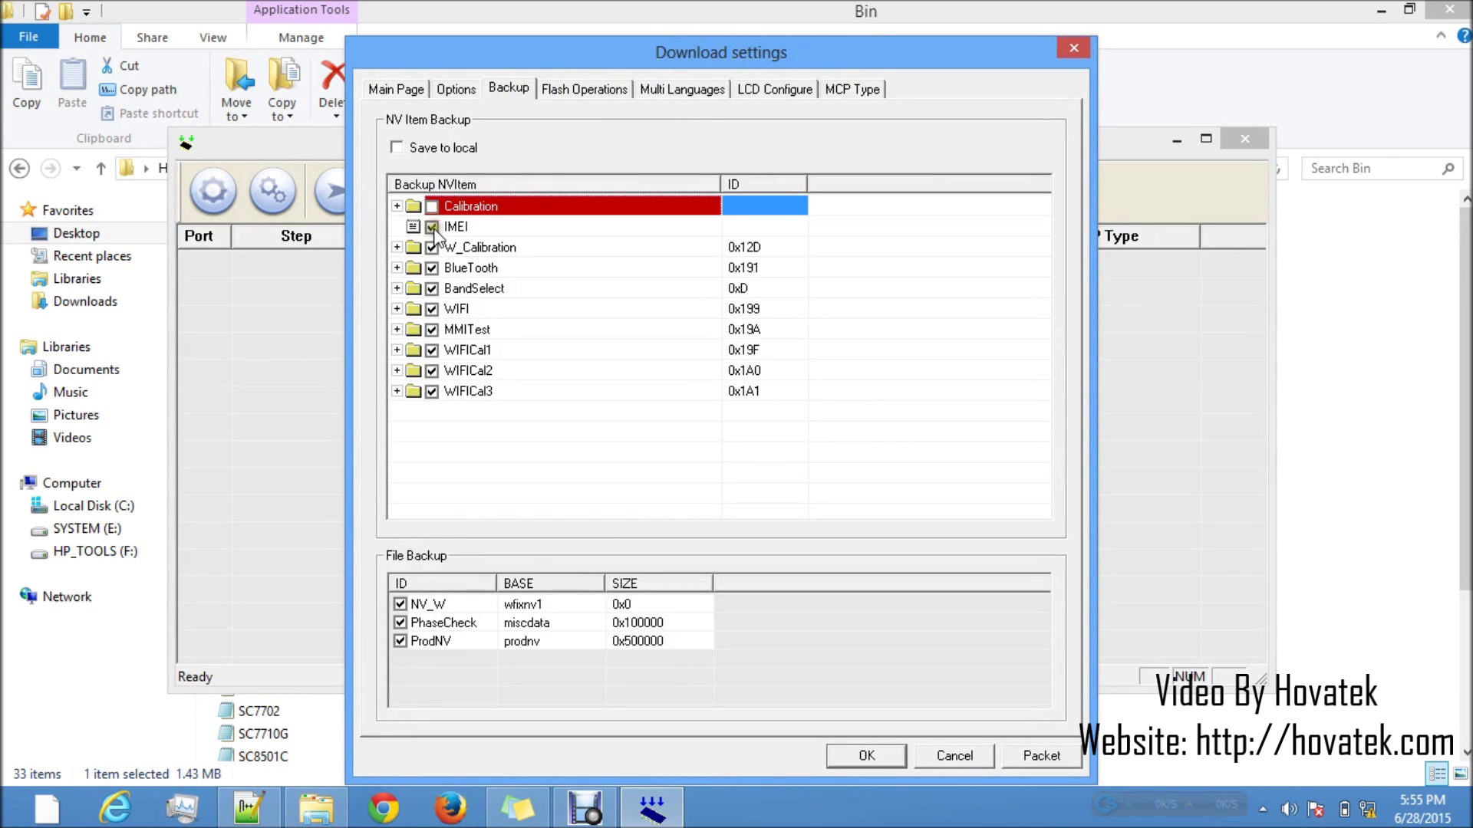
left_click(432, 227)
left_click(432, 269)
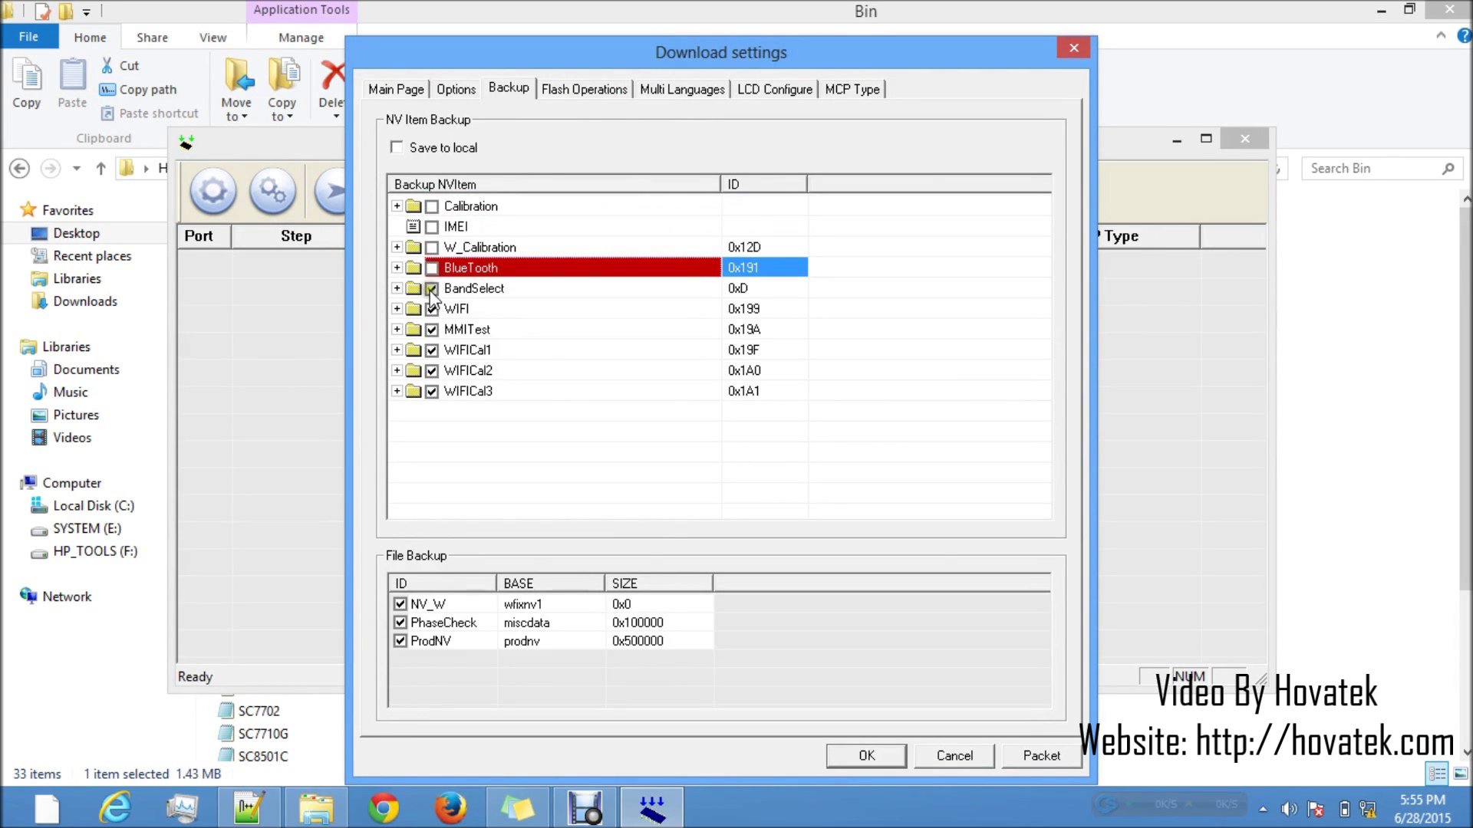
left_click(431, 289)
left_click(432, 329)
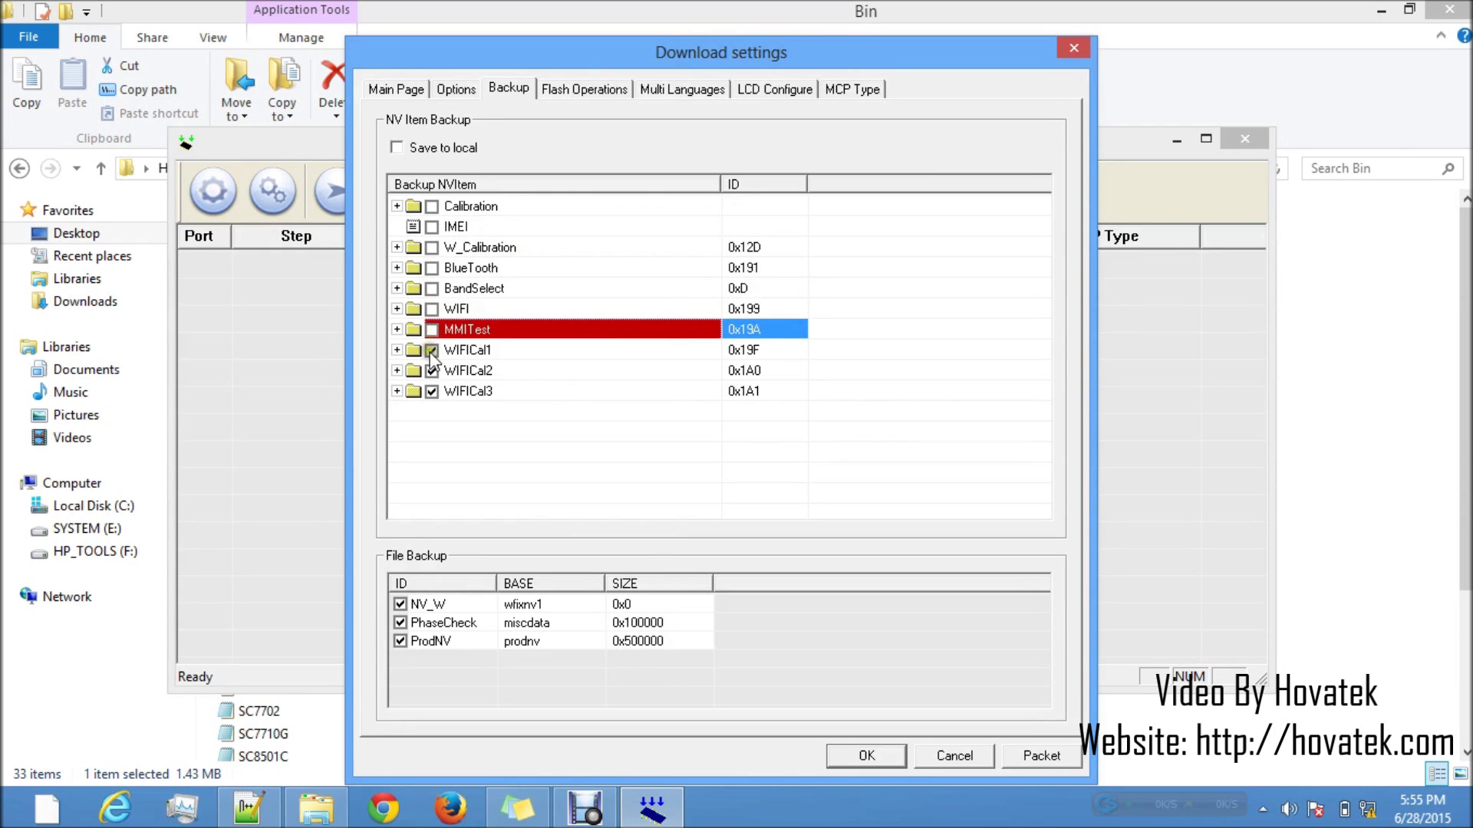
left_click(432, 372)
left_click(432, 392)
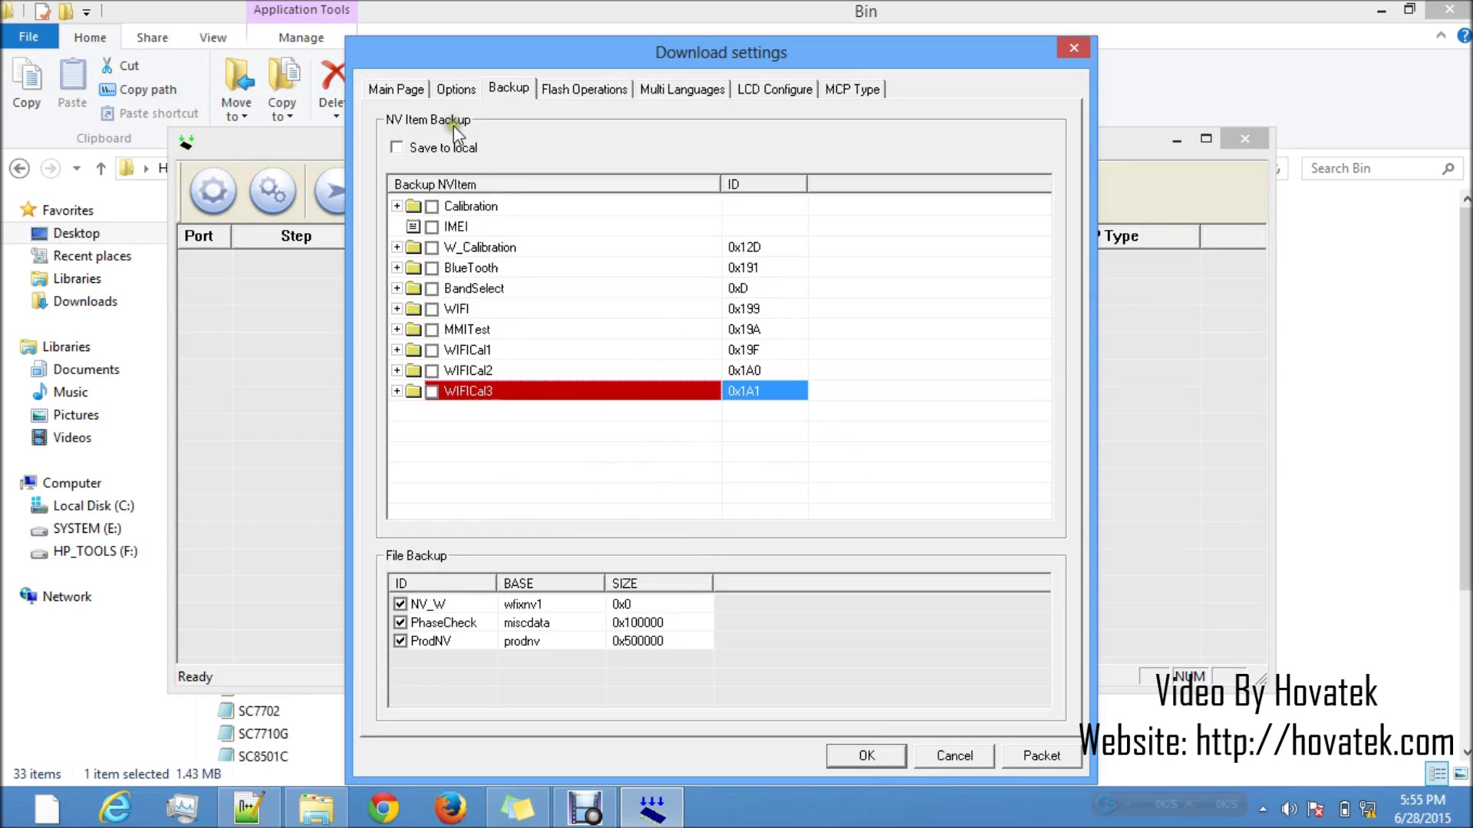
left_click(949, 755)
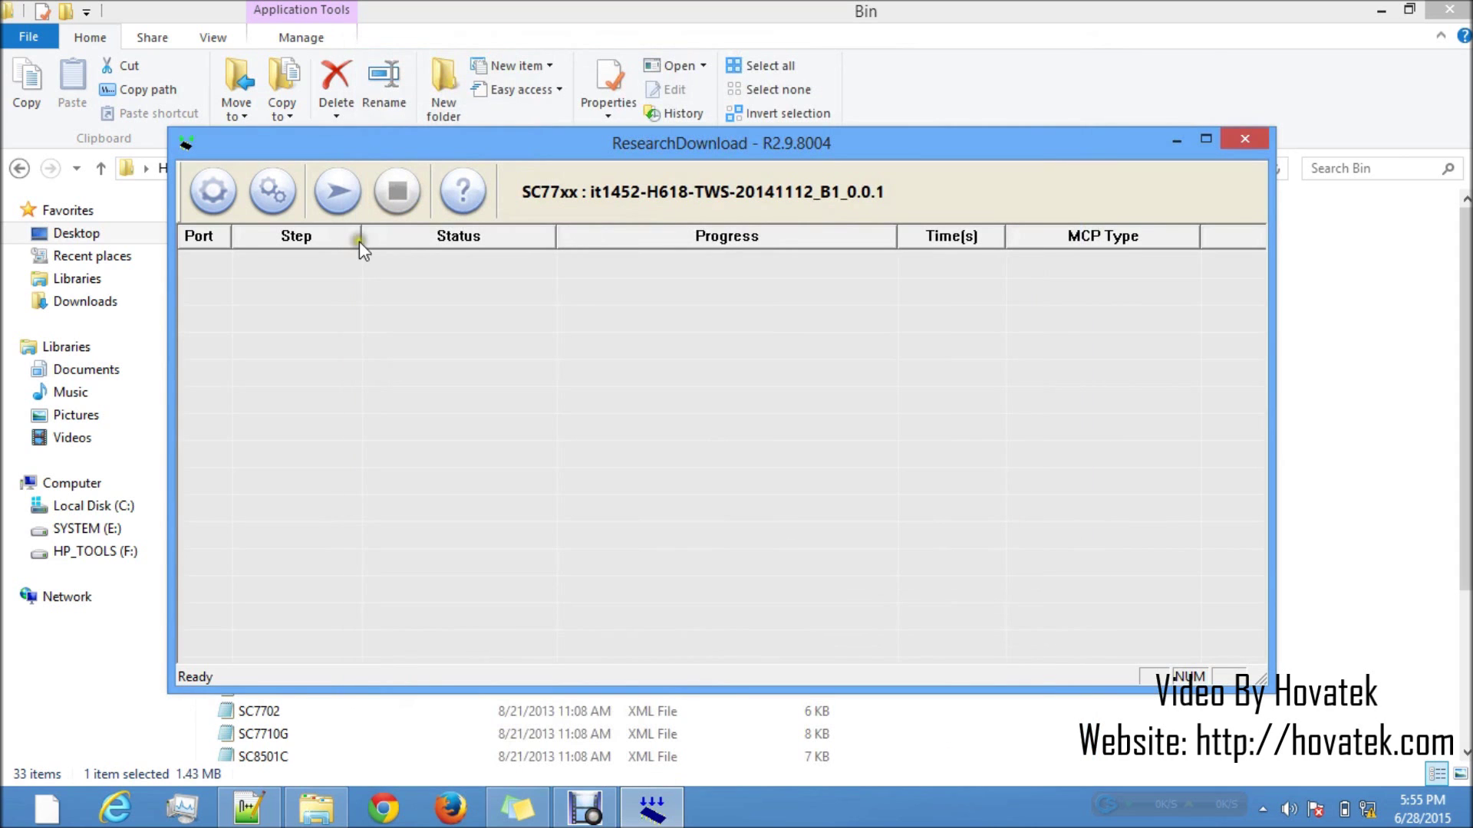
Reopen Download settings to view the packet's firmware file list
left_click(273, 192)
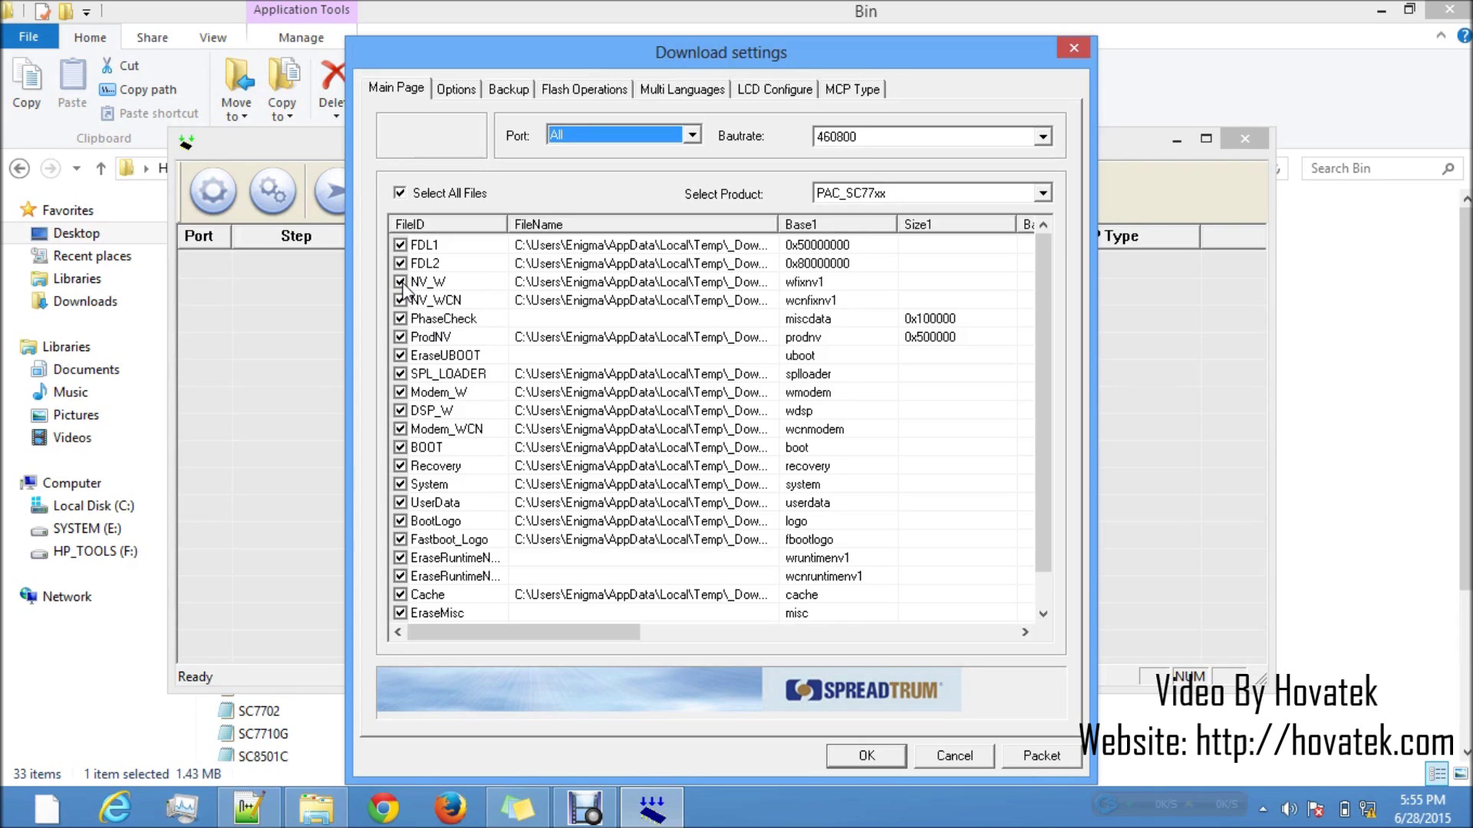
Untick NV_W, NV_WCN, PhaseCheck, ProdNV and the modem, boot, system and erase entries
left_click(400, 281)
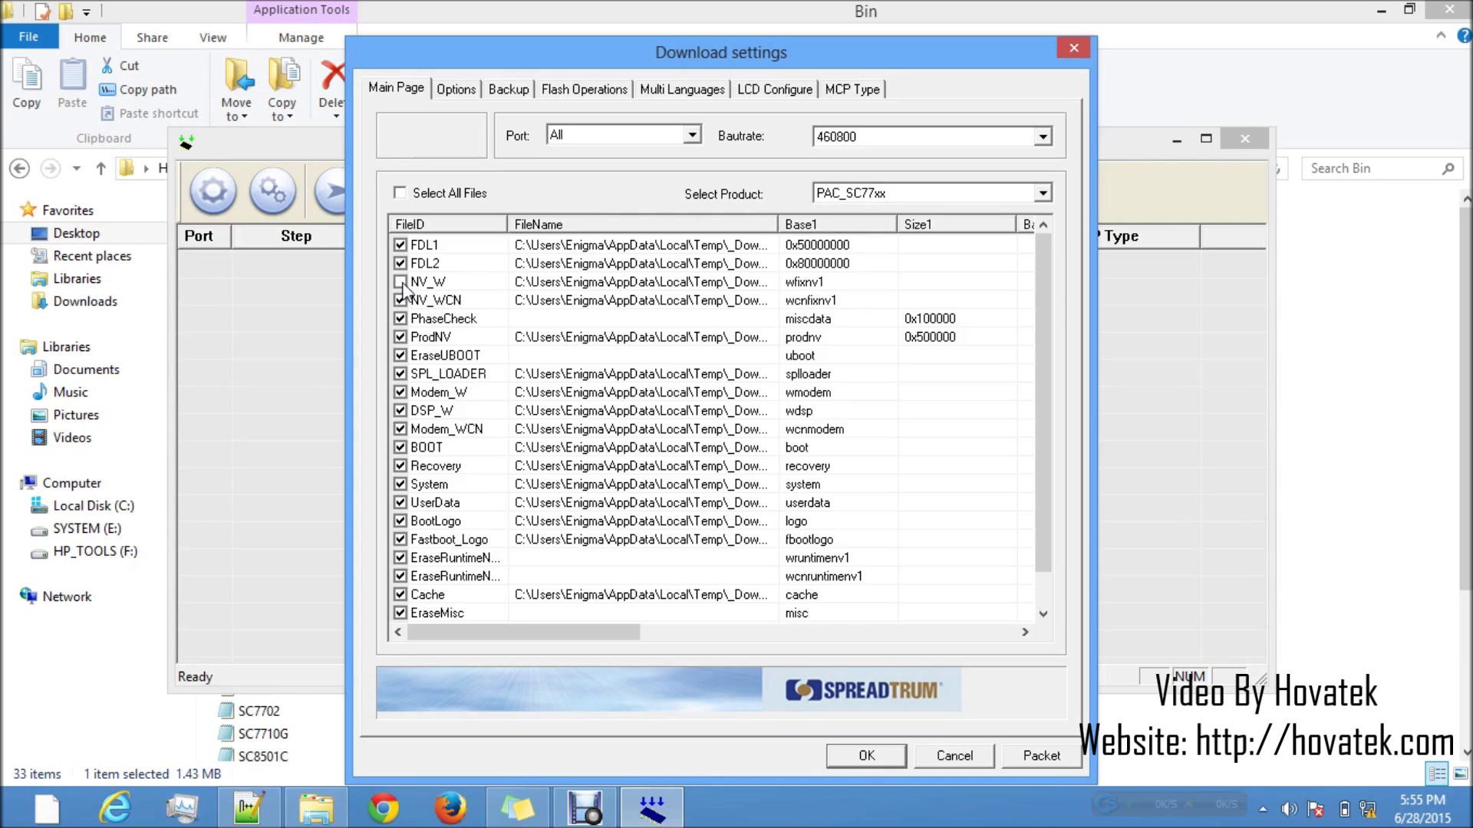
left_click(399, 300)
left_click(400, 318)
left_click(400, 337)
left_click(400, 373)
left_click(400, 392)
left_click(399, 410)
left_click(399, 447)
left_click(399, 484)
left_click(400, 521)
left_click(400, 558)
left_click(399, 613)
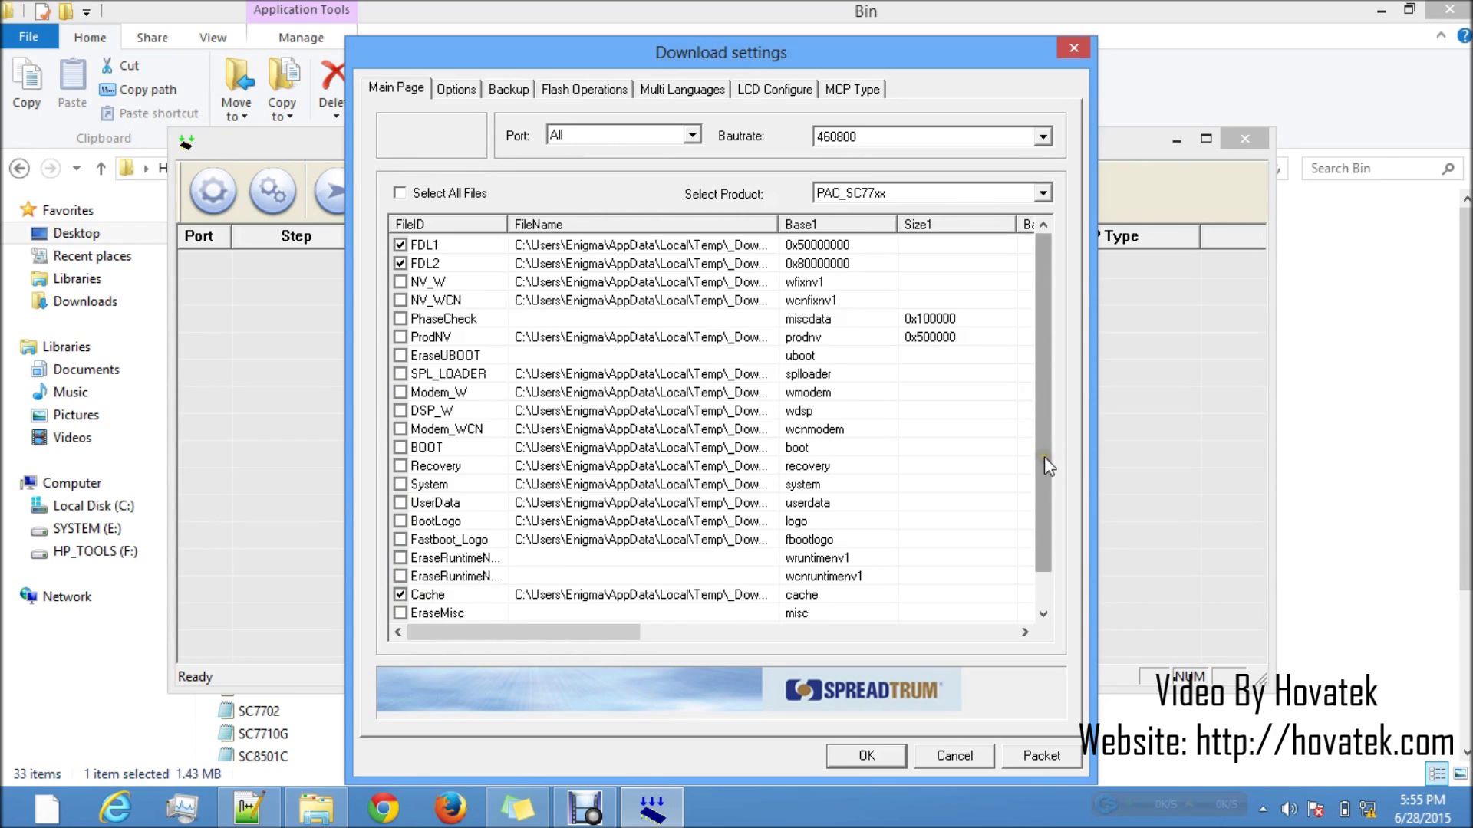
Untick EraseInternalsd and UBOOT_LOADER, leaving only FDL1, FDL2 and Cache, and confirm
left_click_drag(1043, 457, 1047, 529)
left_click(400, 594)
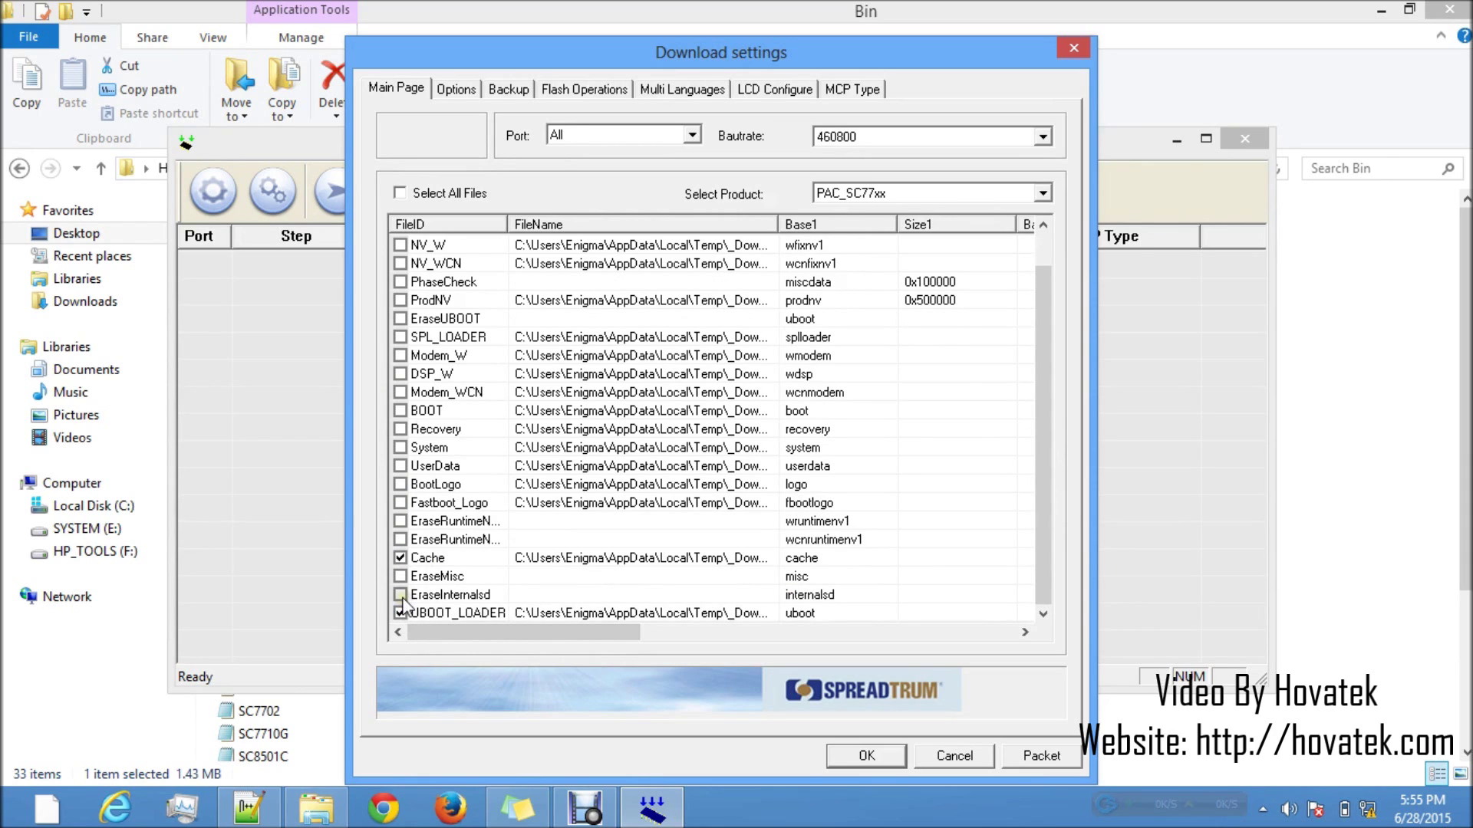
left_click(400, 613)
left_click_drag(1038, 445, 1044, 359)
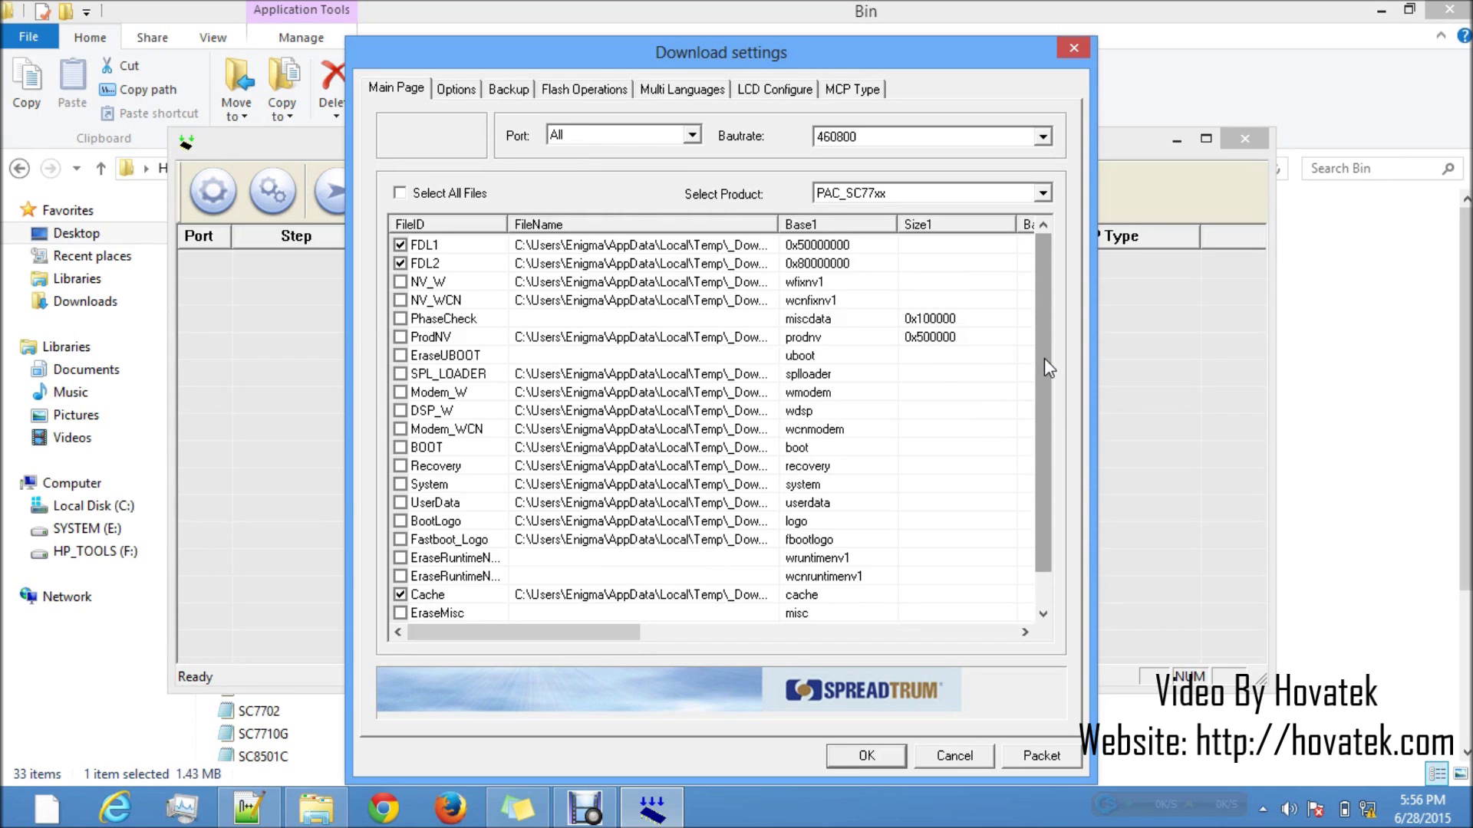
left_click_drag(1044, 359, 1040, 389)
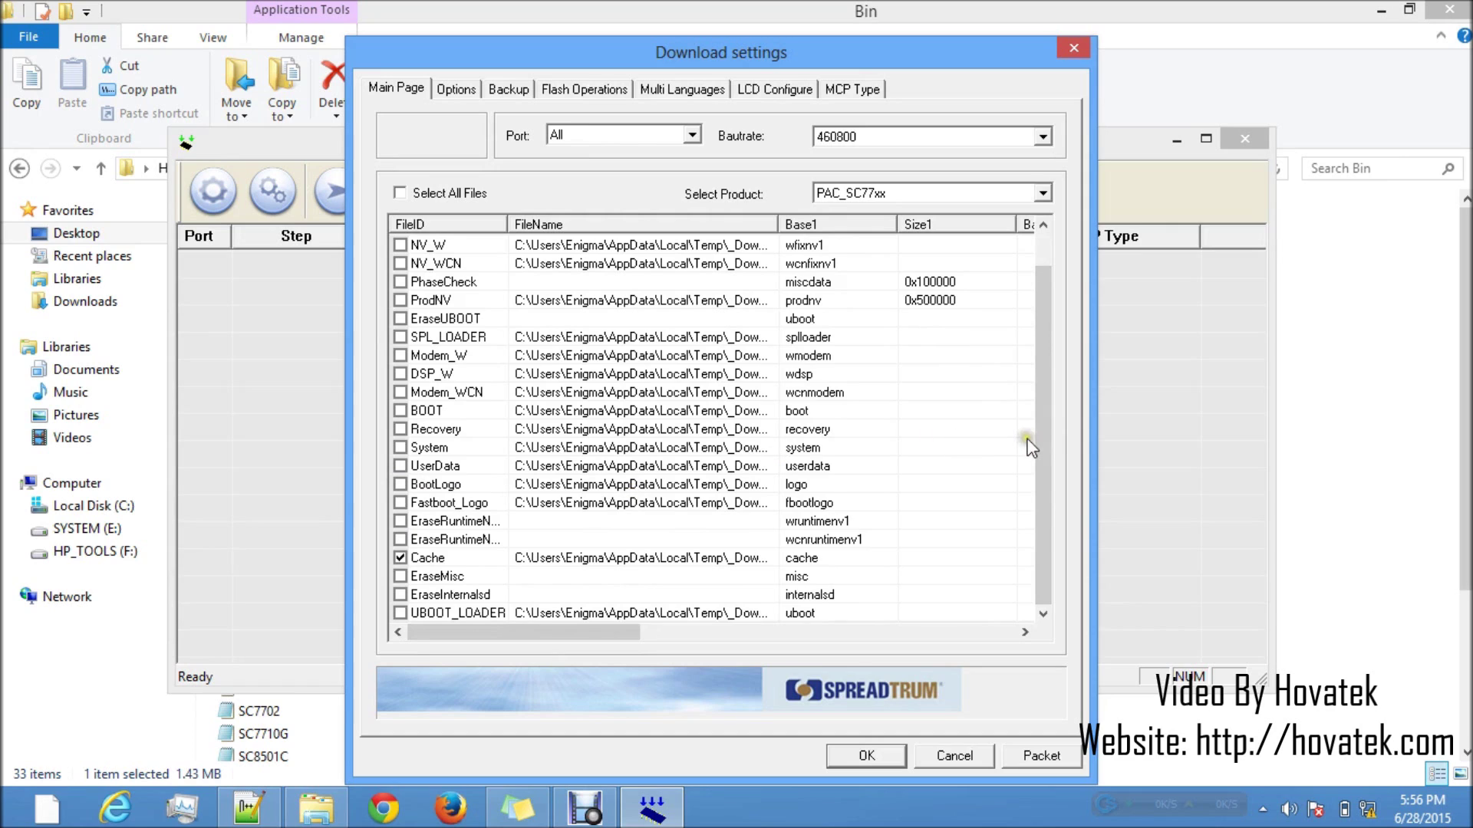
left_click_drag(1042, 433, 1044, 388)
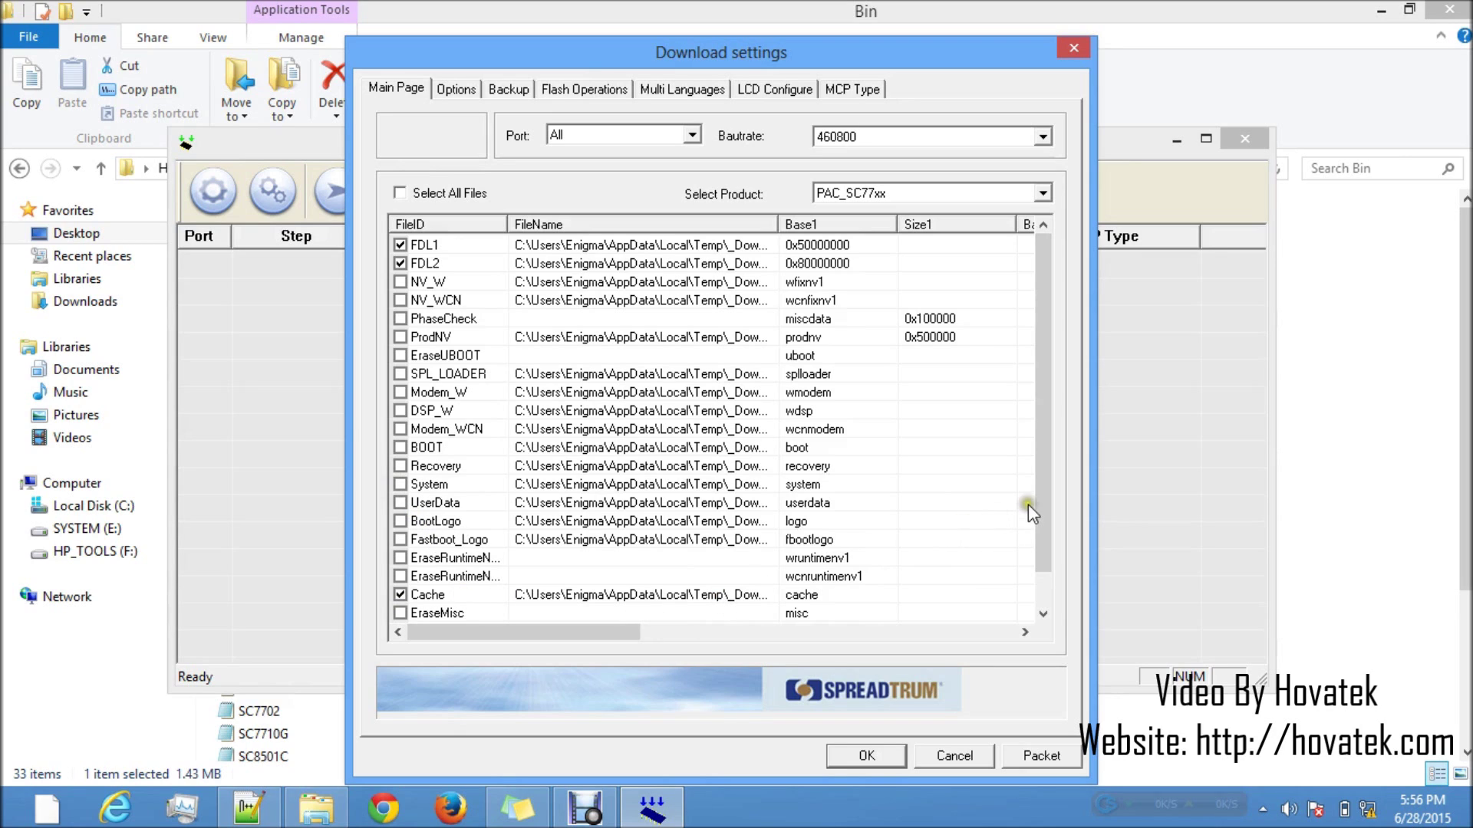
left_click_drag(1043, 486, 1046, 328)
scroll(1028, 402, "down", 1)
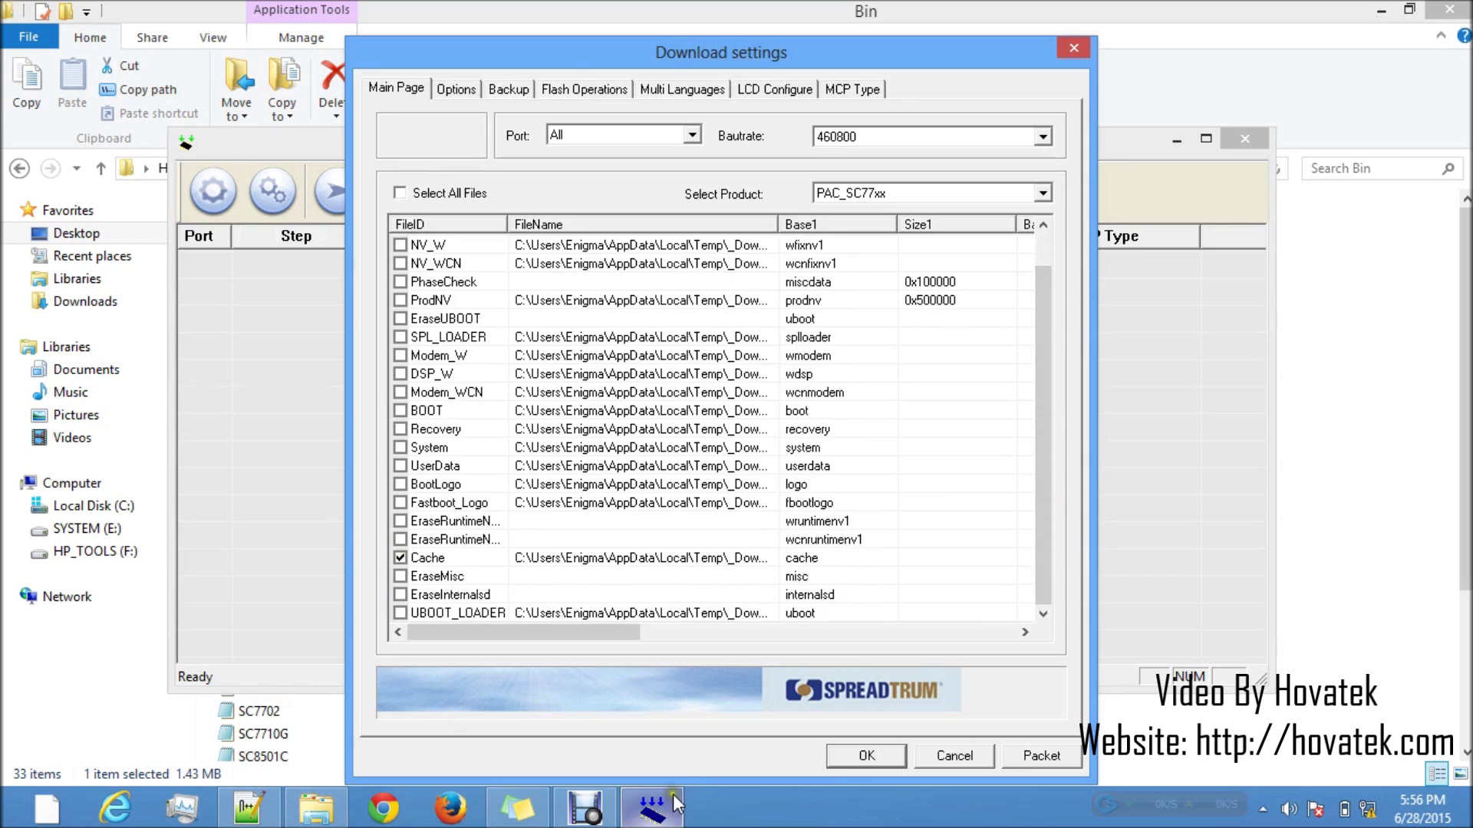
left_click(876, 753)
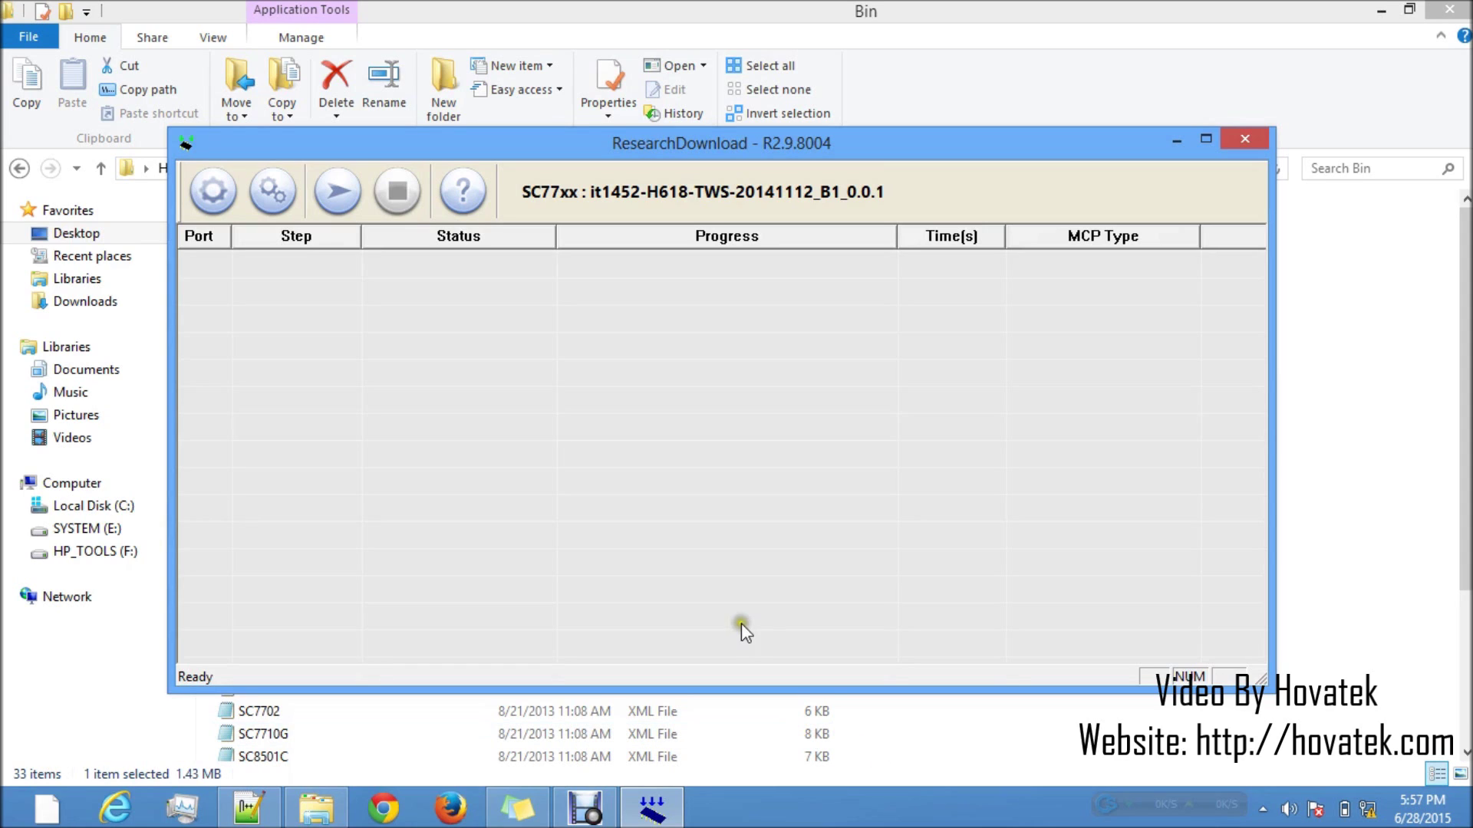
Flash the itel 1452 until its port reports Passed, then stop the download session
left_click(337, 194)
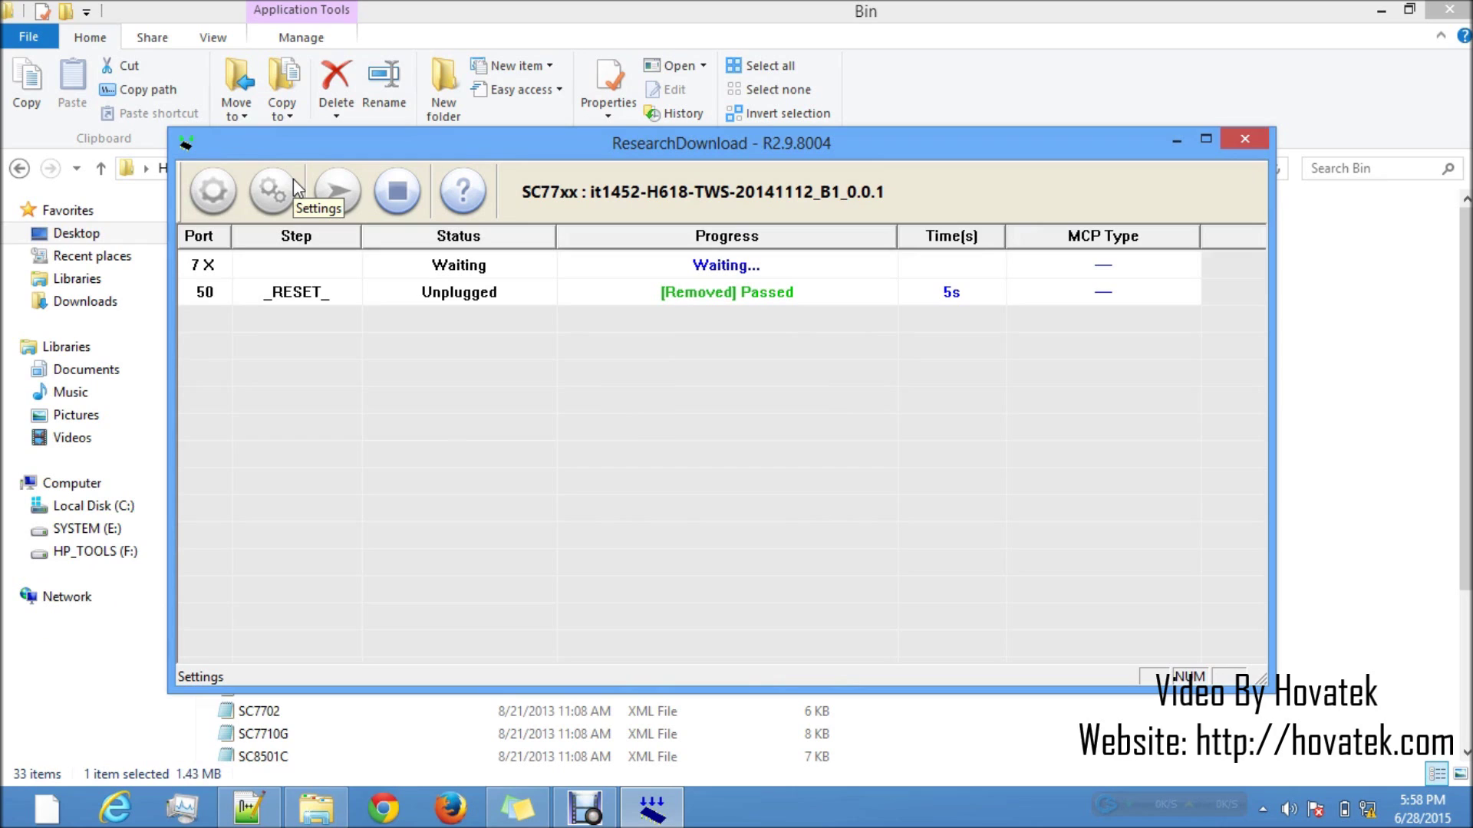
left_click(396, 206)
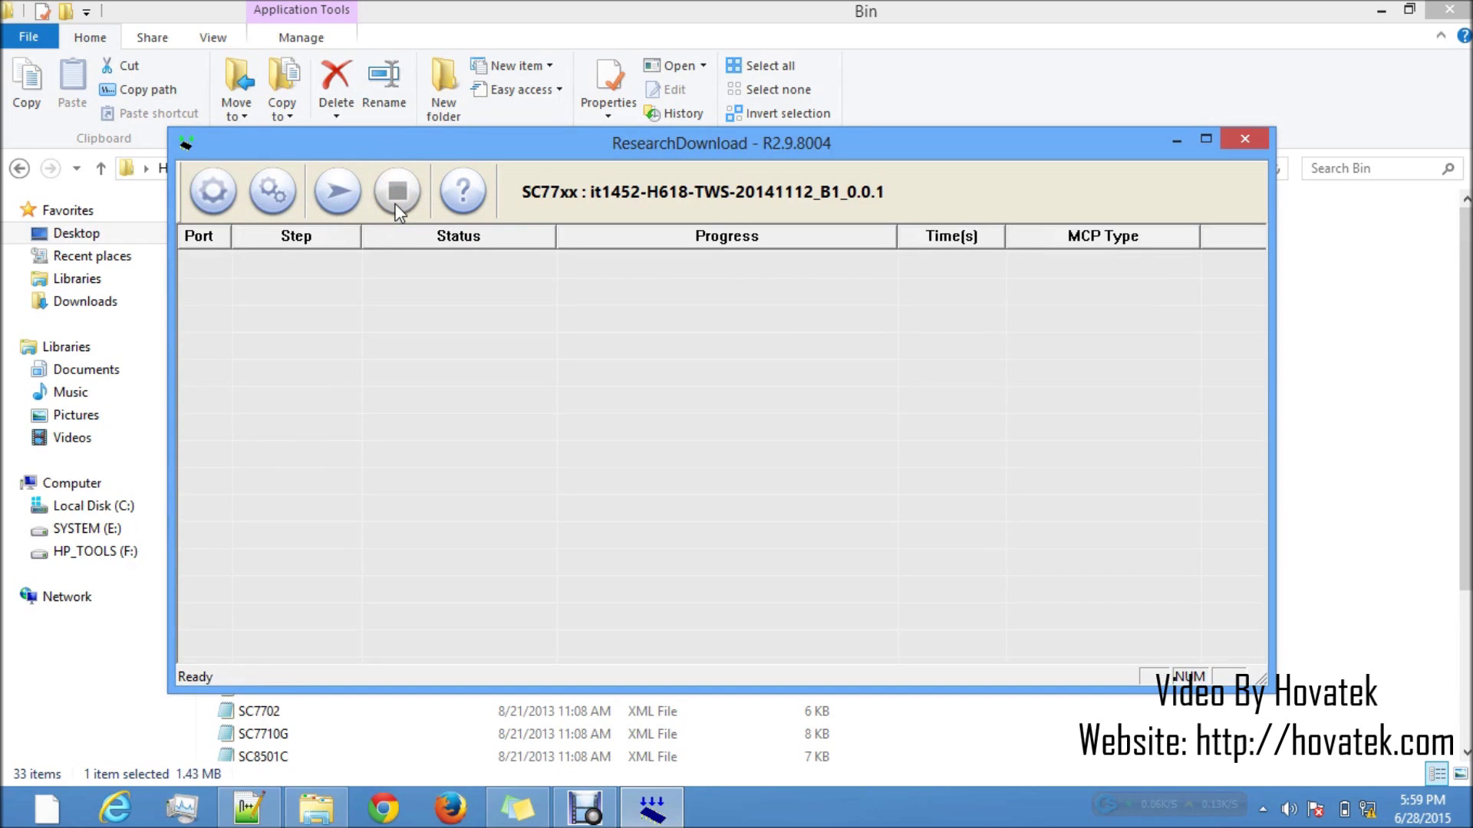